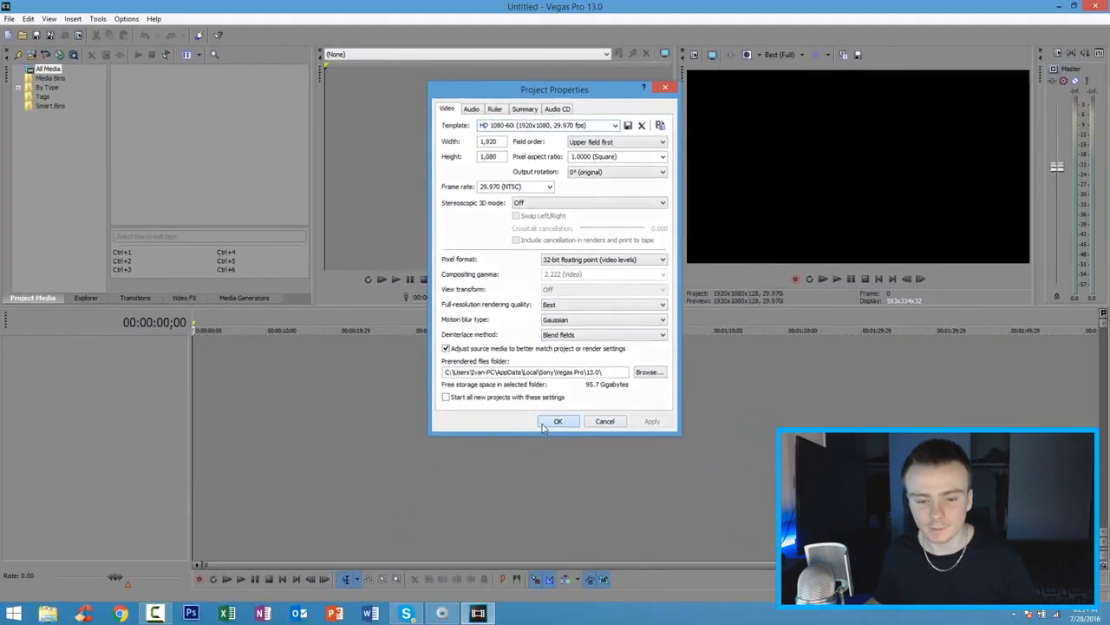
Step: Accept the project properties
click(493, 603)
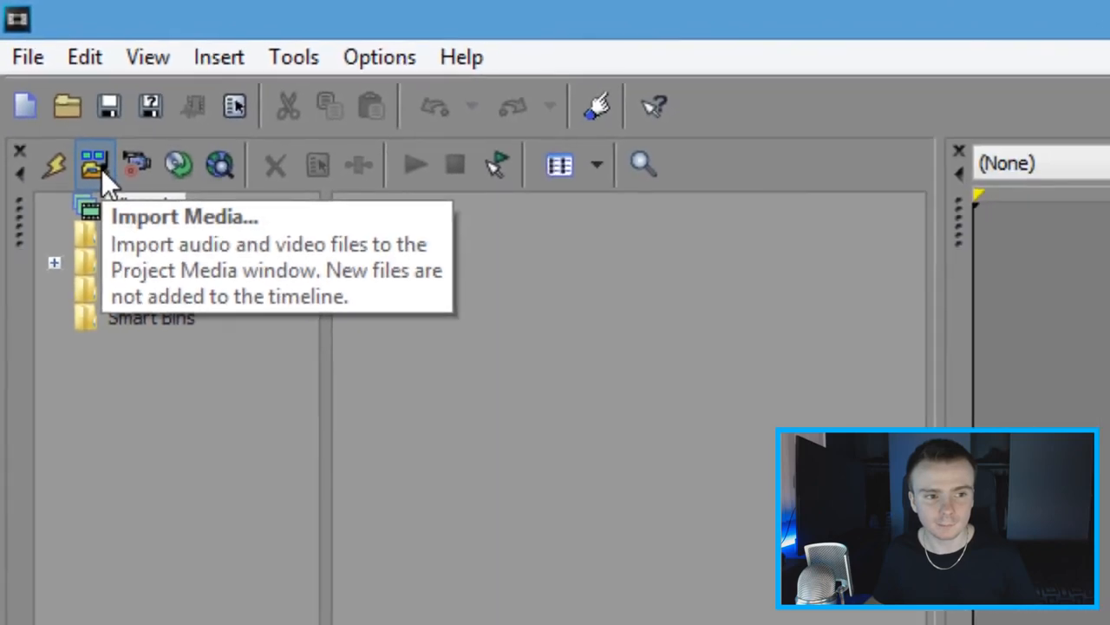
click(156, 260)
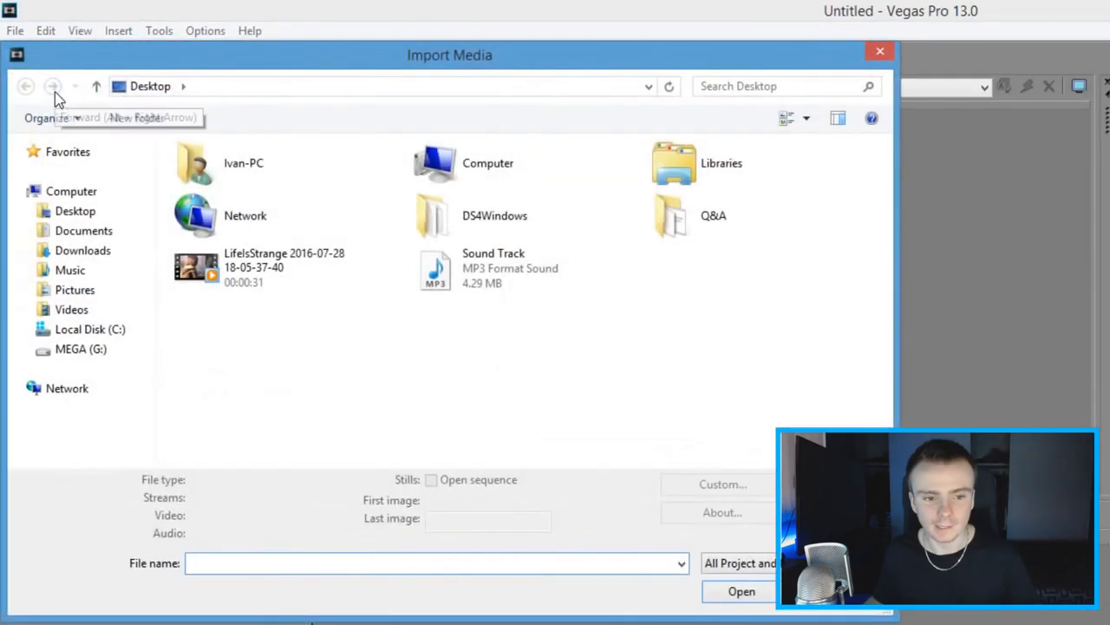
click(288, 270)
double_click(263, 269)
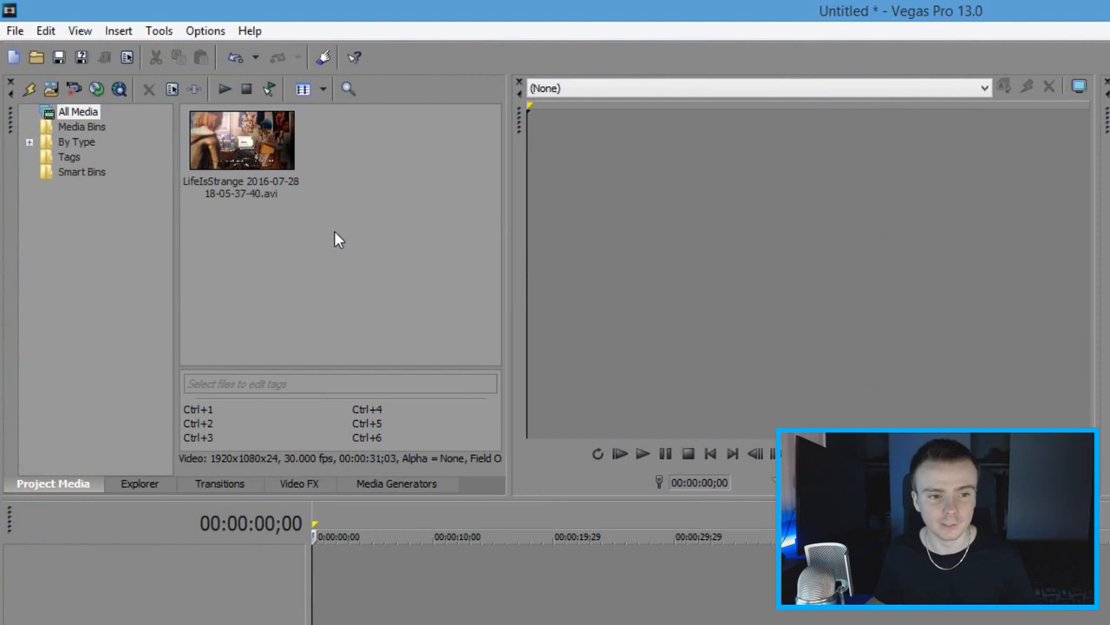
click(259, 161)
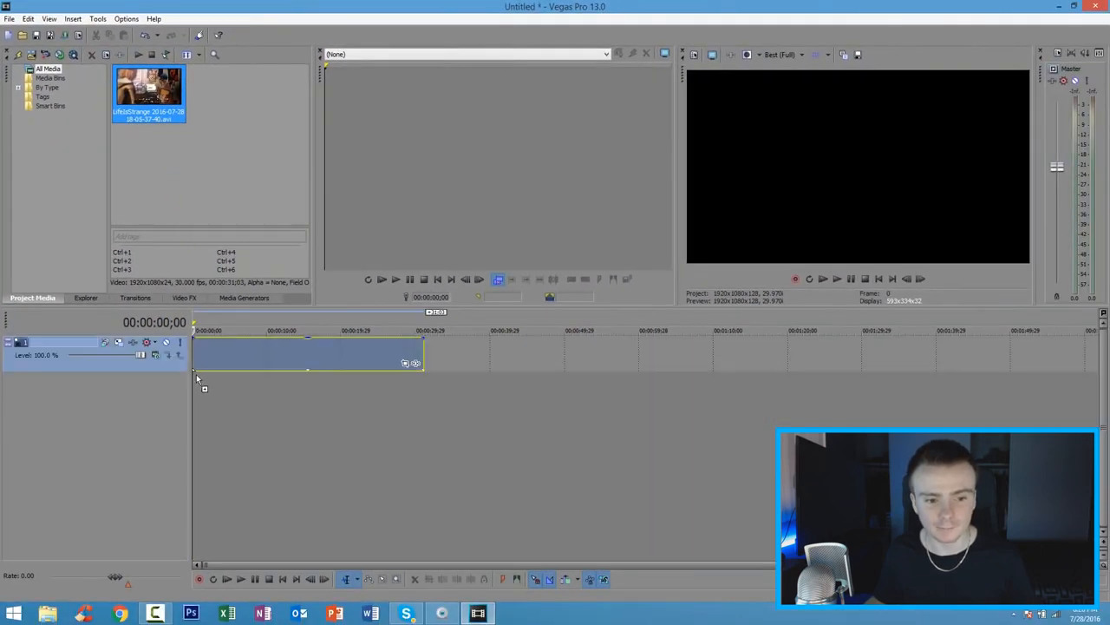
drag(196, 378, 236, 344)
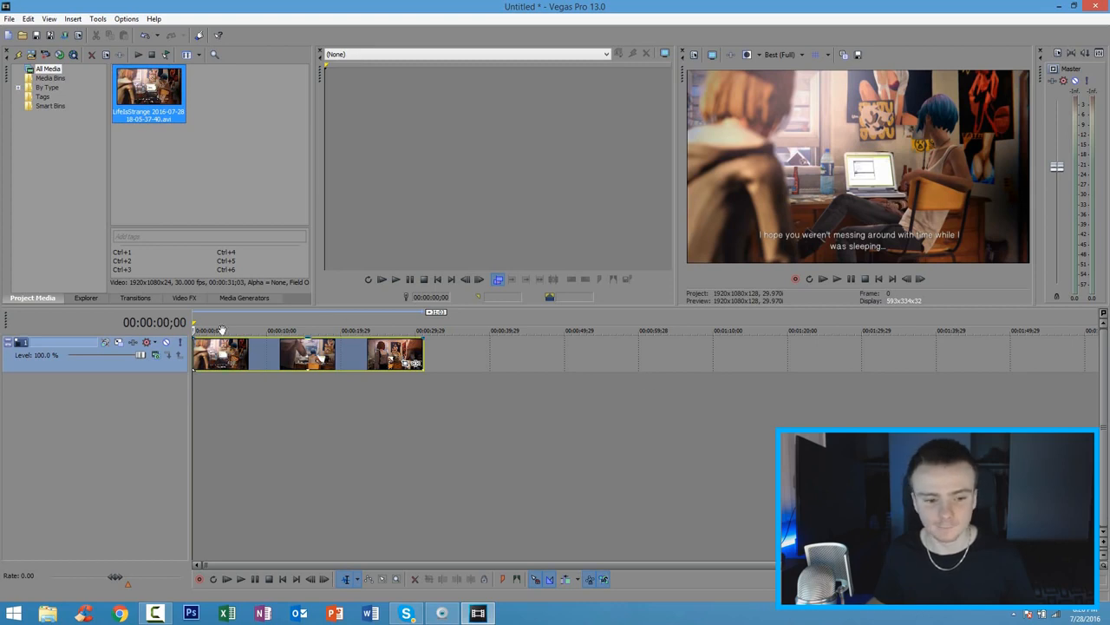
Step: In the video event's properties, turn off Maintain aspect ratio and set resampling to Disable resample
click(235, 349)
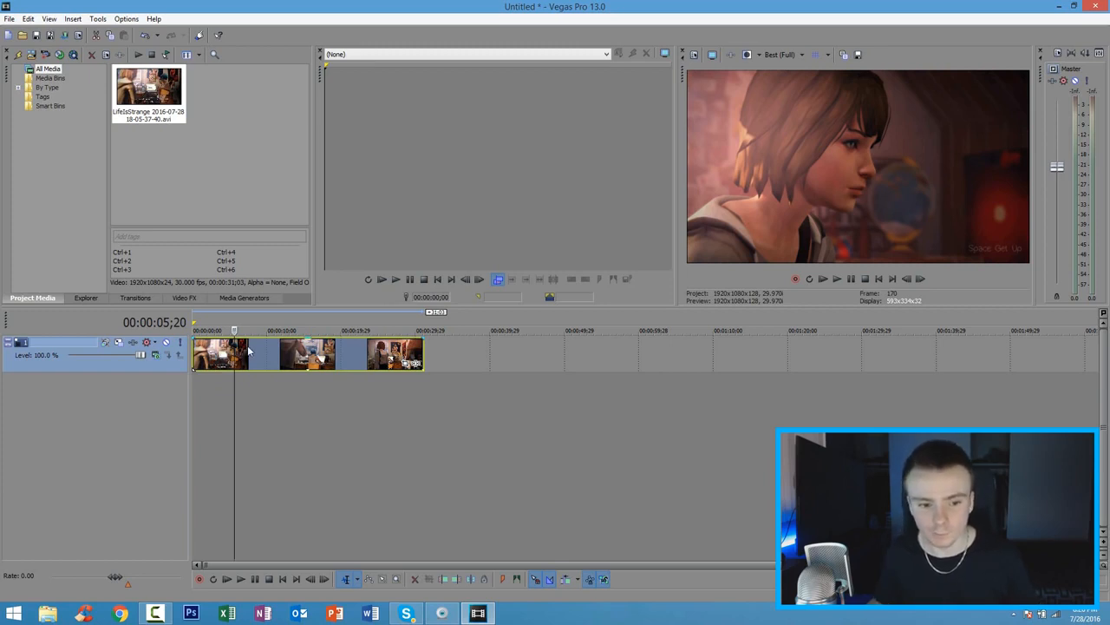
right_click(256, 351)
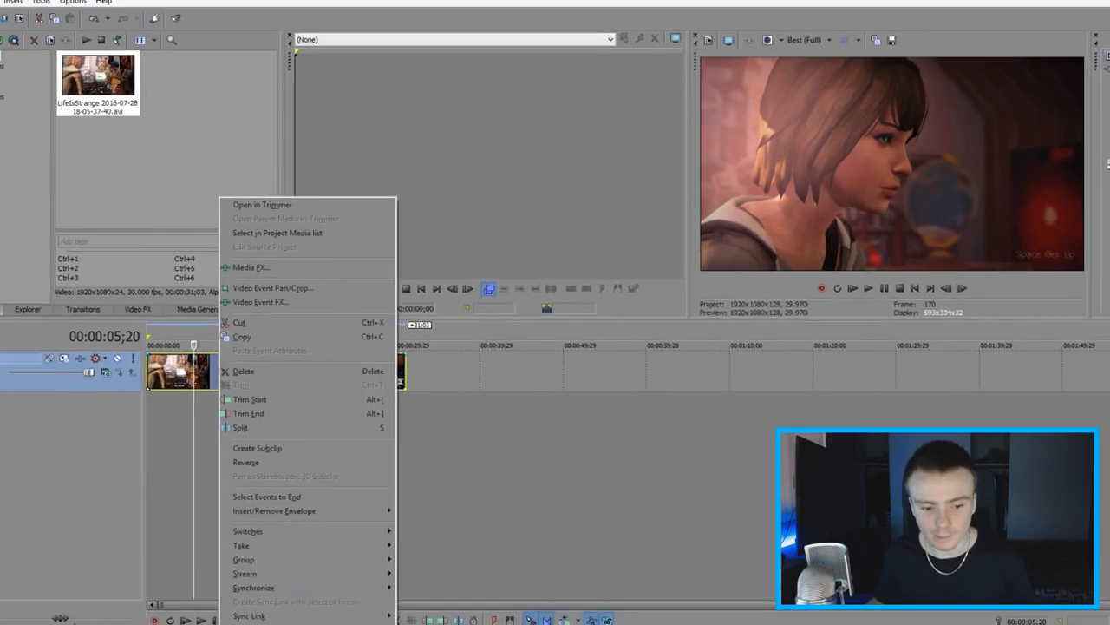
click(288, 593)
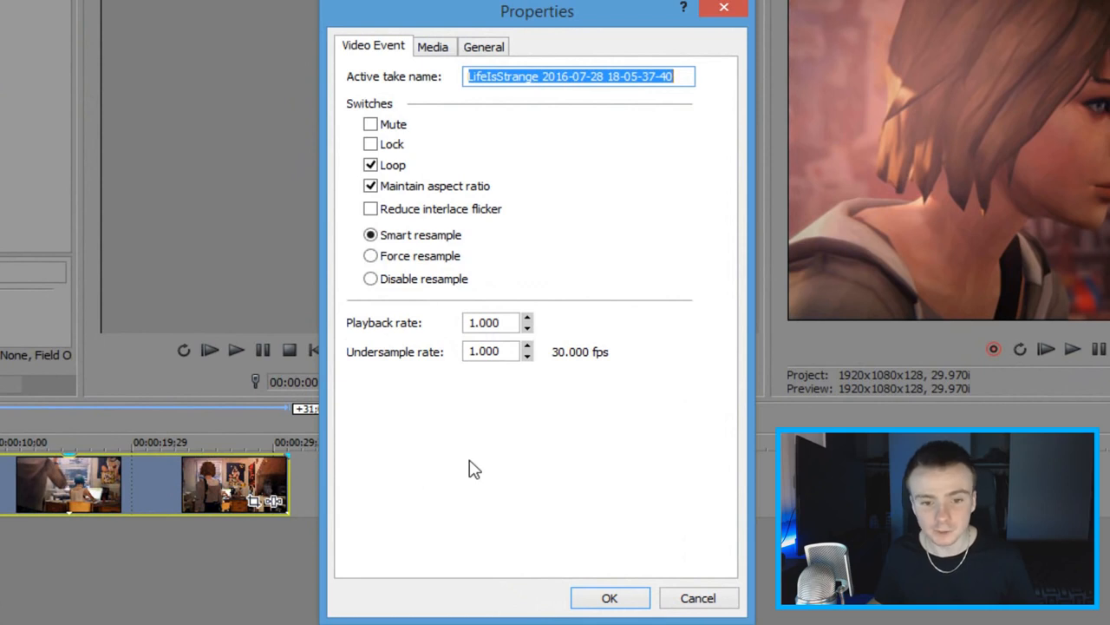
click(371, 188)
click(371, 279)
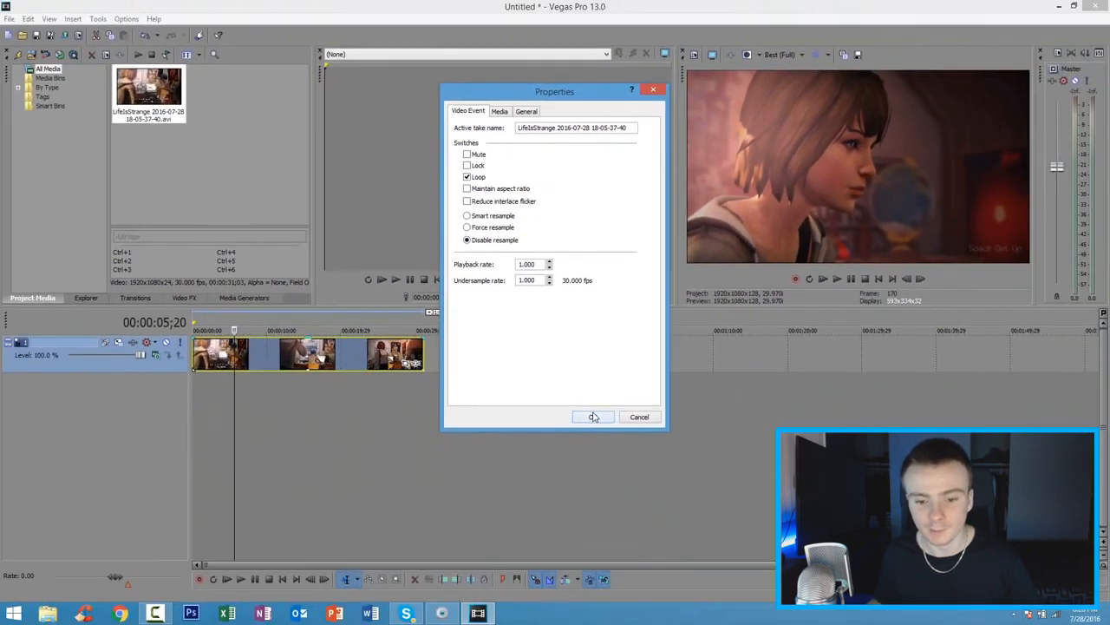
click(610, 597)
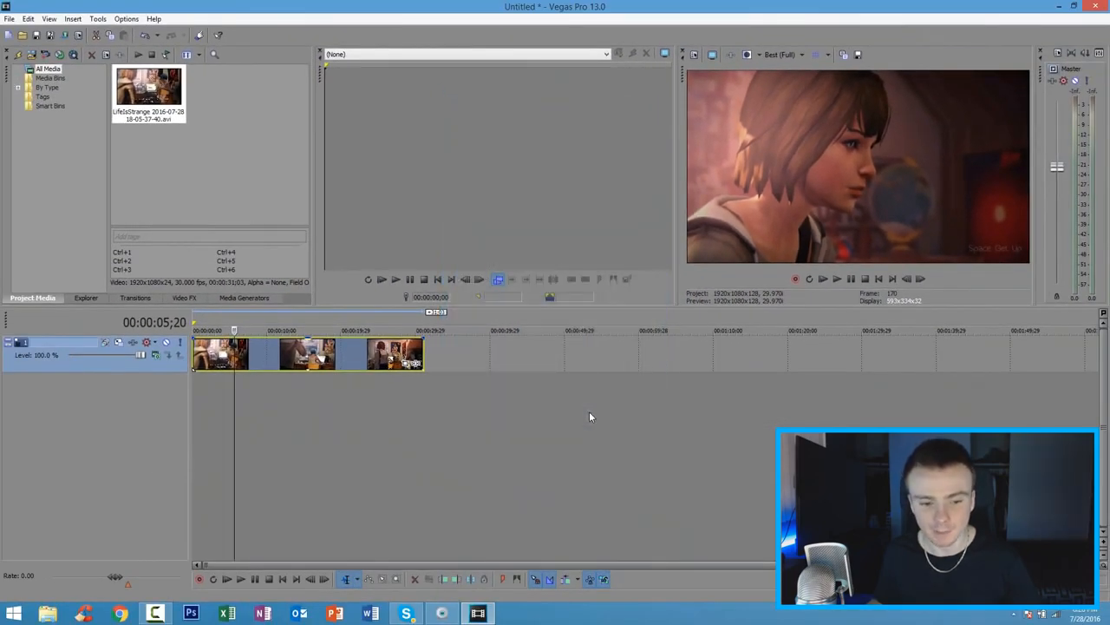
Step: Park the playhead at 00:00:08;07 on the clip and add the Sony Color Curves effect to the video event
click(261, 360)
click(274, 360)
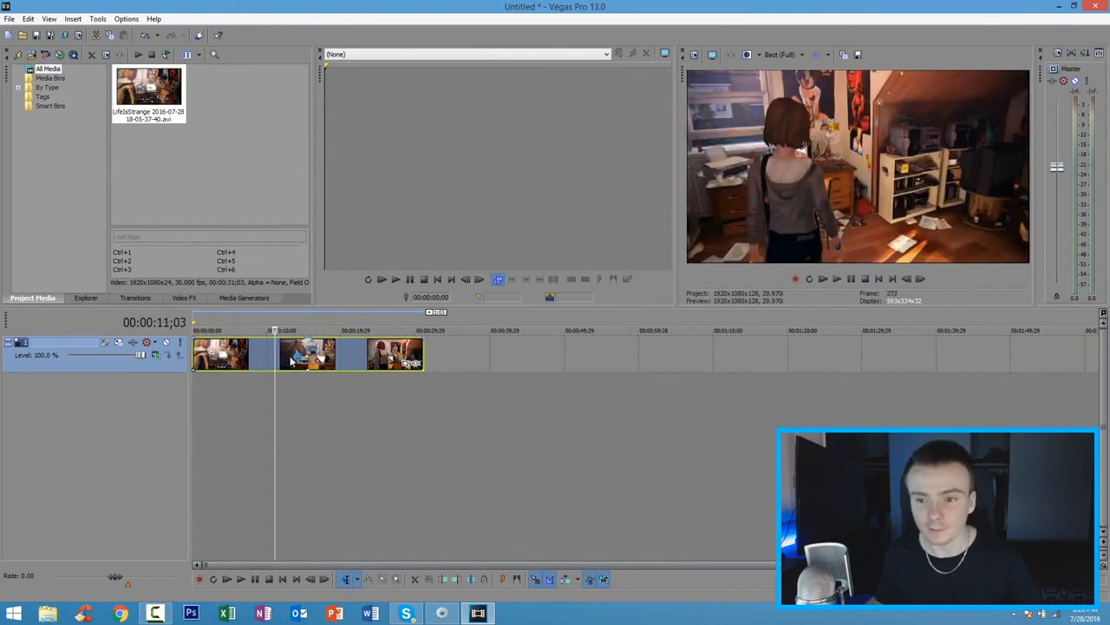
click(269, 354)
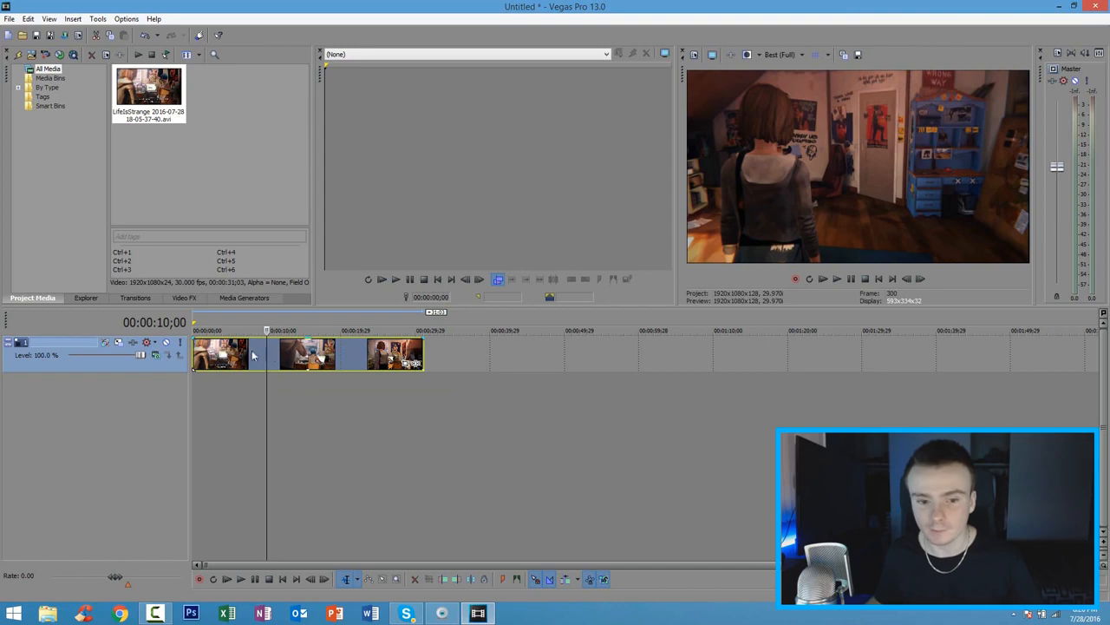
click(213, 354)
click(236, 354)
click(254, 354)
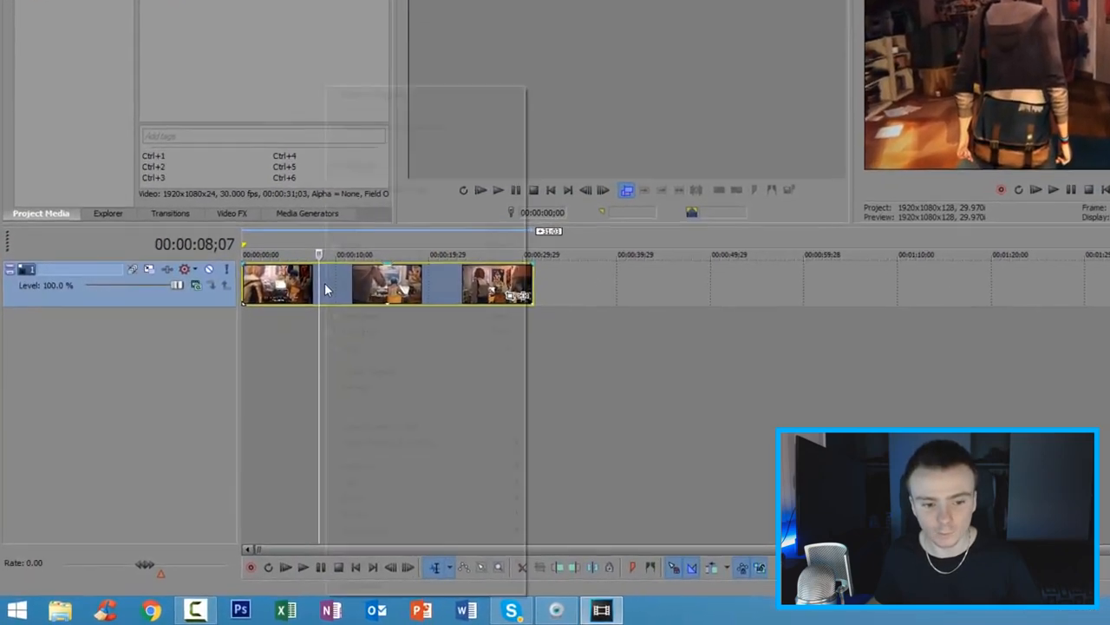
right_click(258, 354)
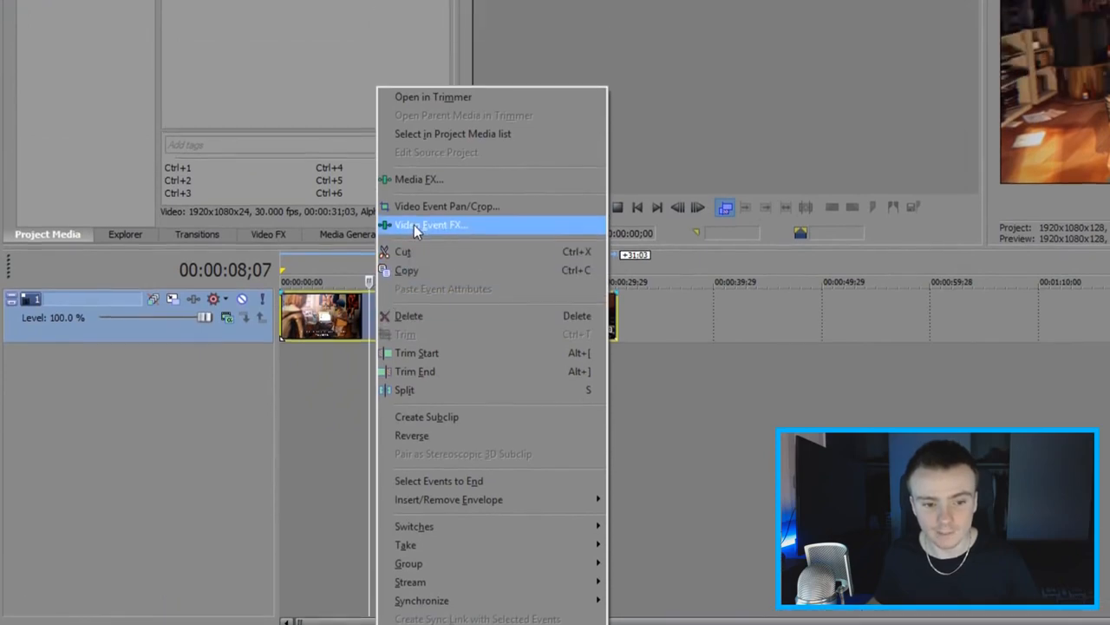
click(408, 138)
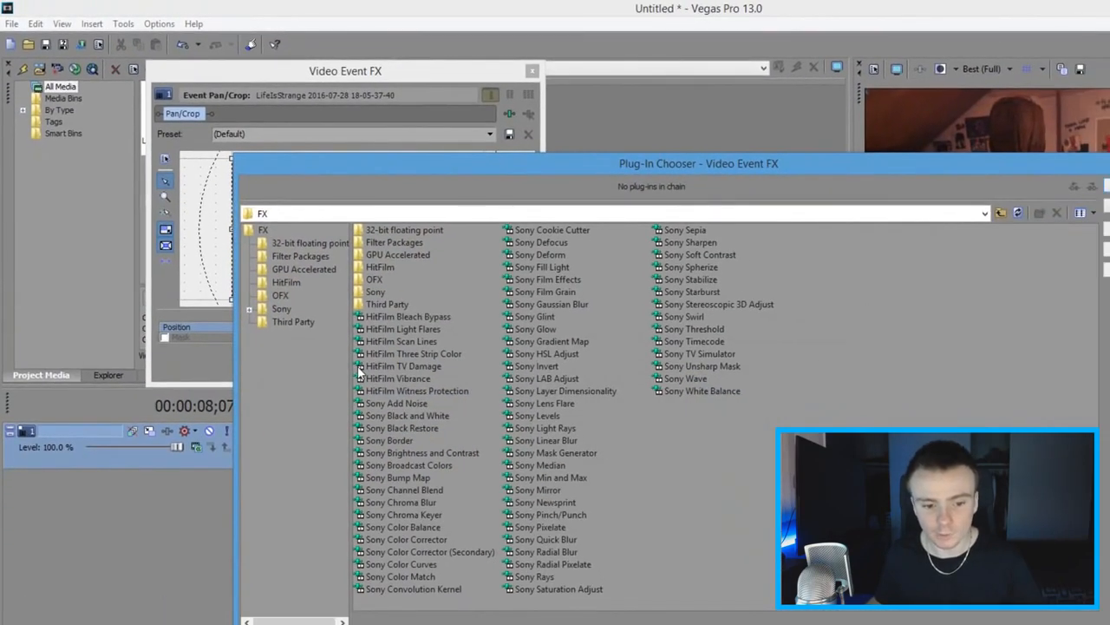
click(407, 565)
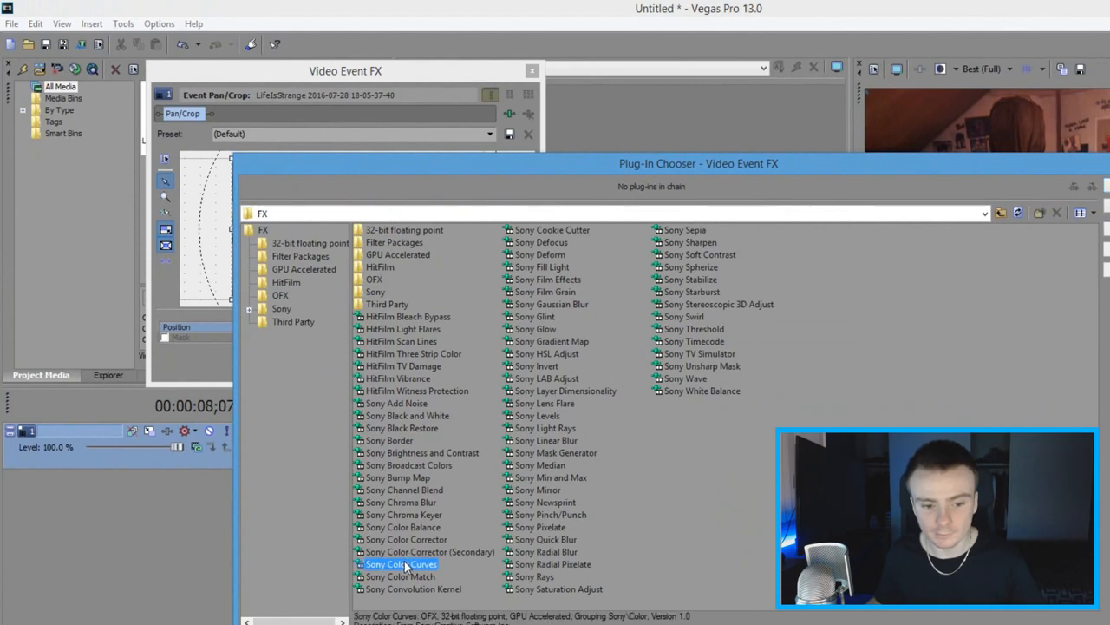
click(1027, 179)
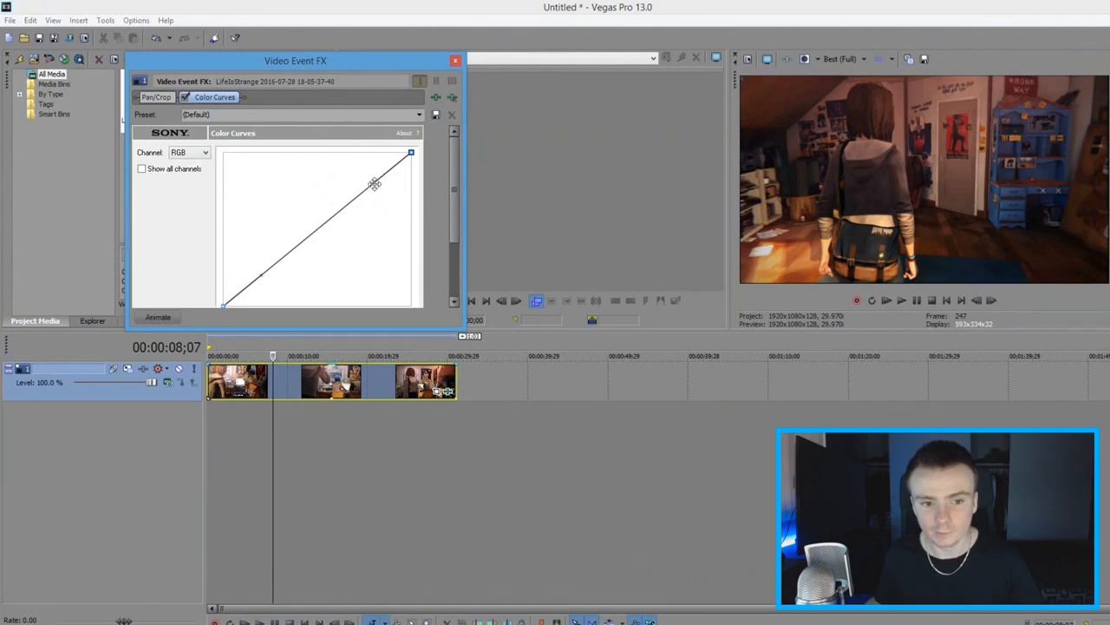
Step: Bend the RGB color curve upward in the highlights, nudge its shadow handle slightly, and close the effect settings
drag(374, 183, 355, 152)
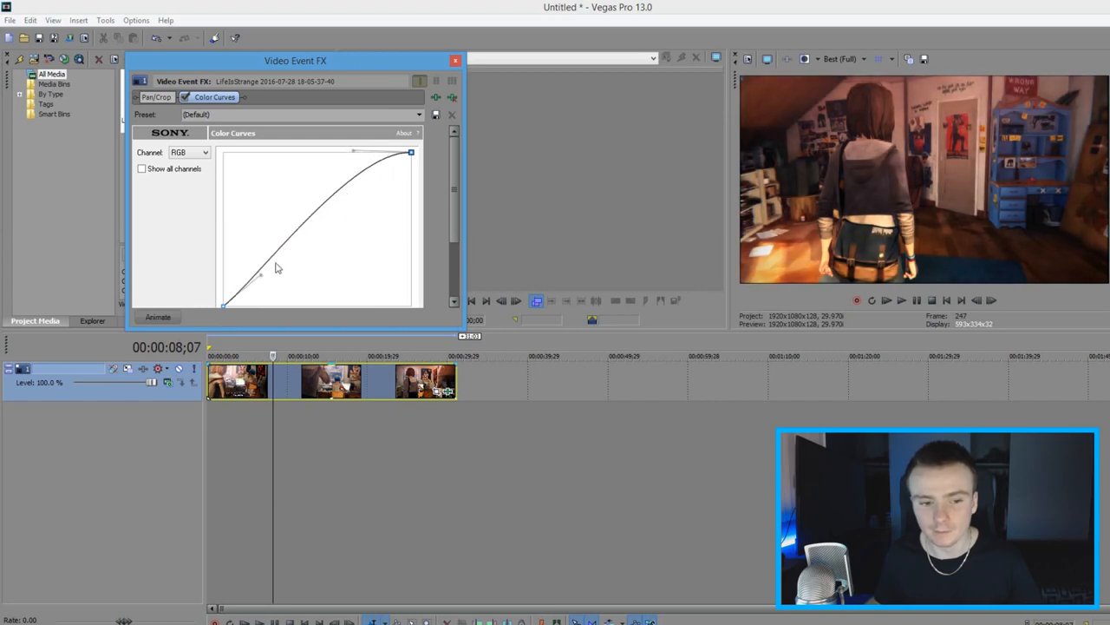
drag(261, 273, 267, 273)
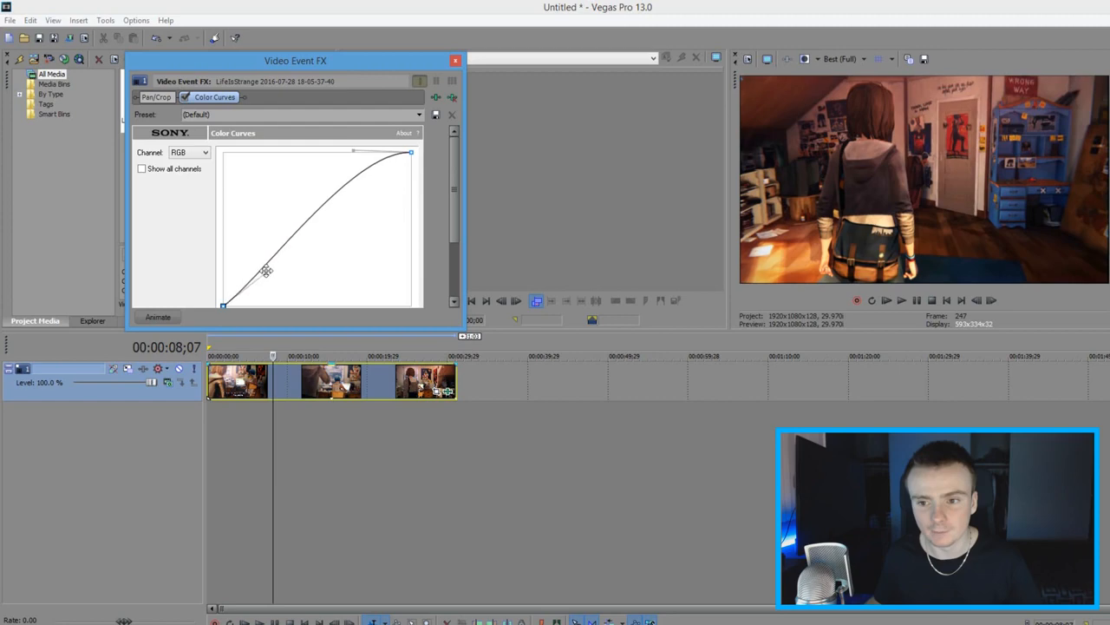
click(455, 62)
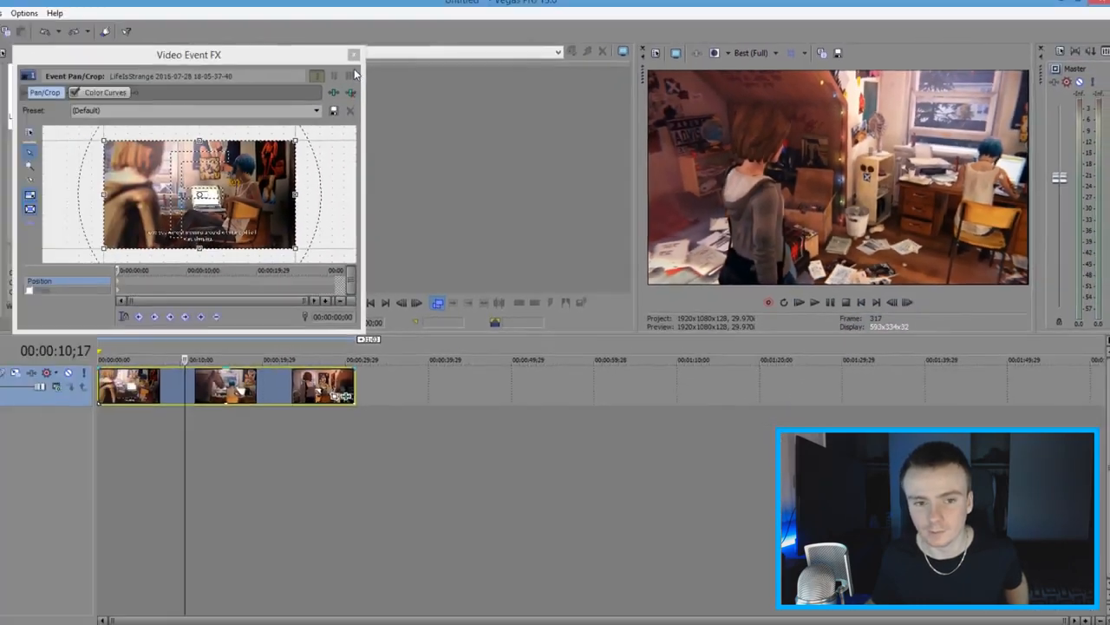
click(423, 60)
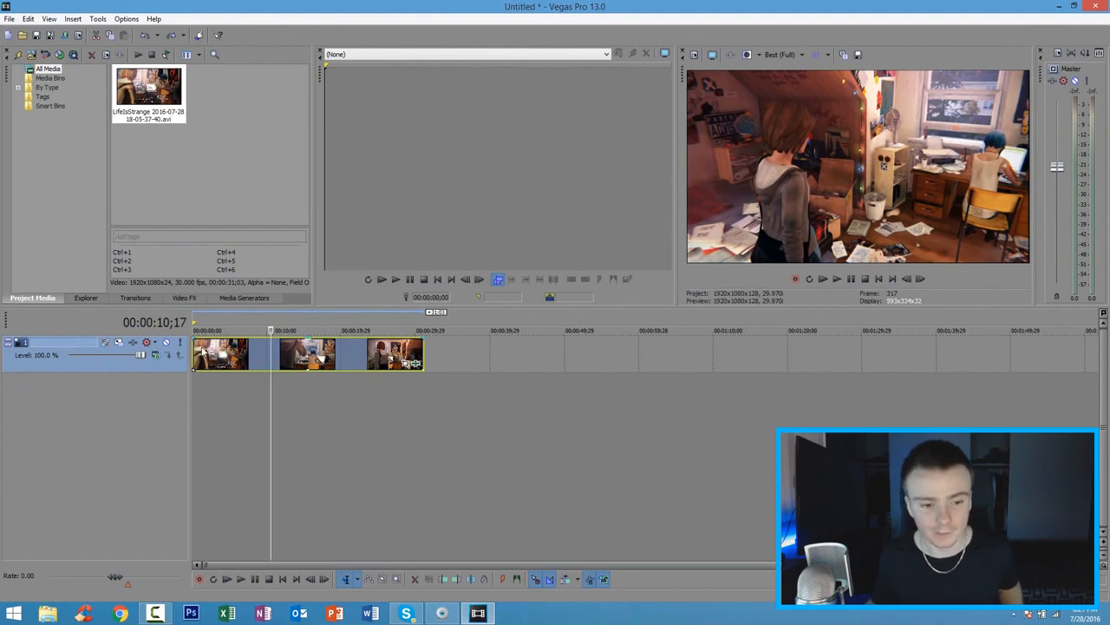
Step: Add a short fade-in at the start of the video clip and a short fade-out at its end
scroll(204, 354, up, 6)
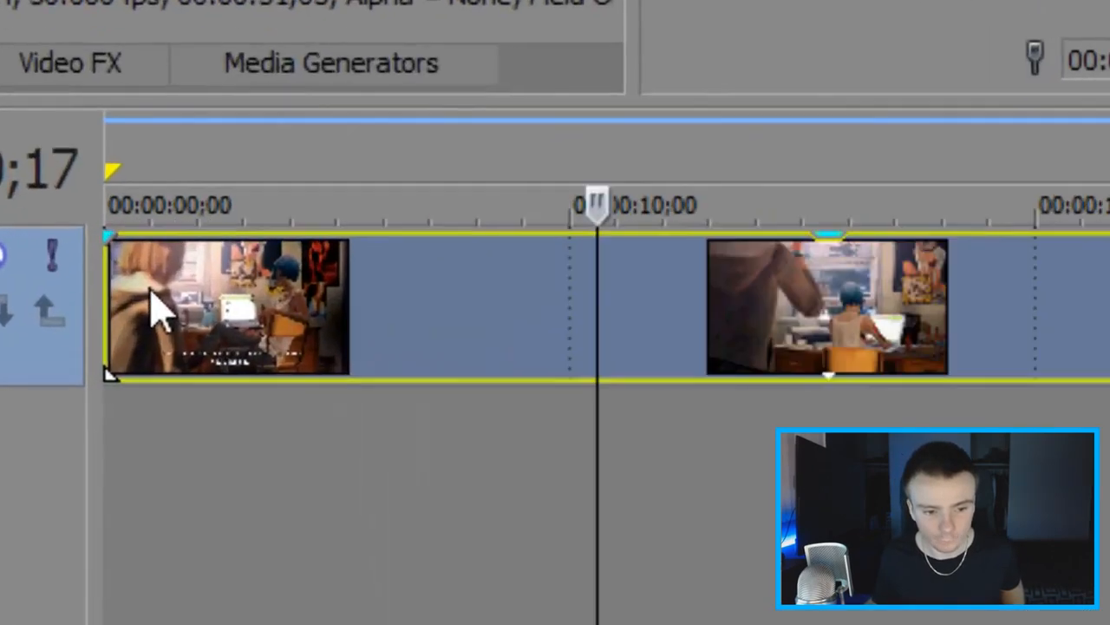
scroll(205, 354, down, 1)
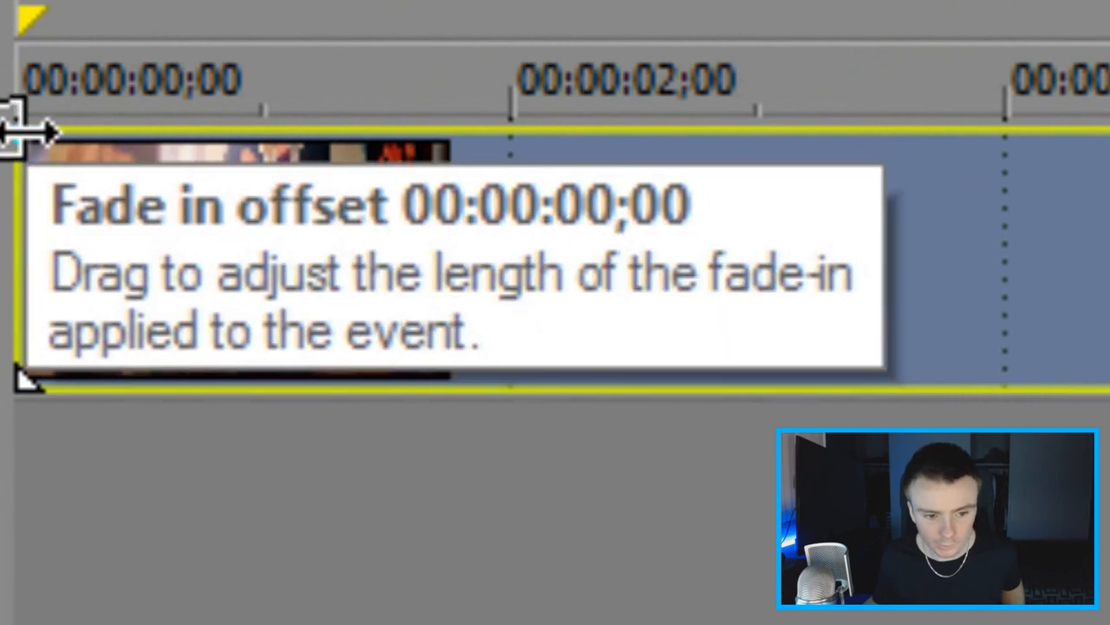
drag(26, 131, 180, 145)
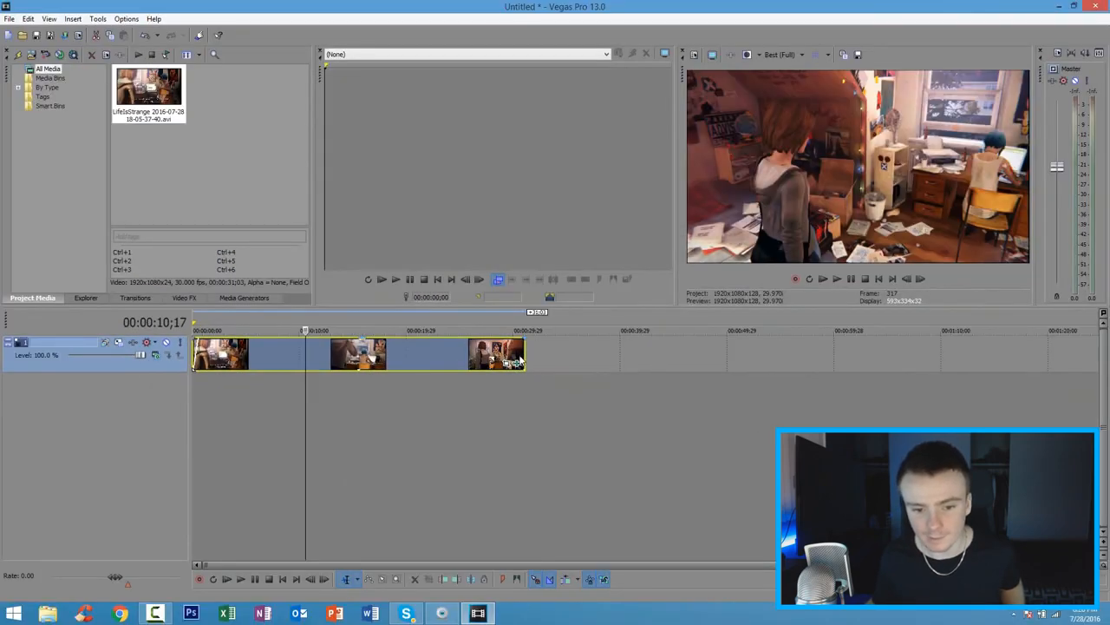
click(521, 361)
scroll(540, 374, up, 5)
drag(674, 340, 623, 363)
Step: Preview the fade-in from the beginning and the last seconds of the clip, and return the playhead to the start
click(878, 278)
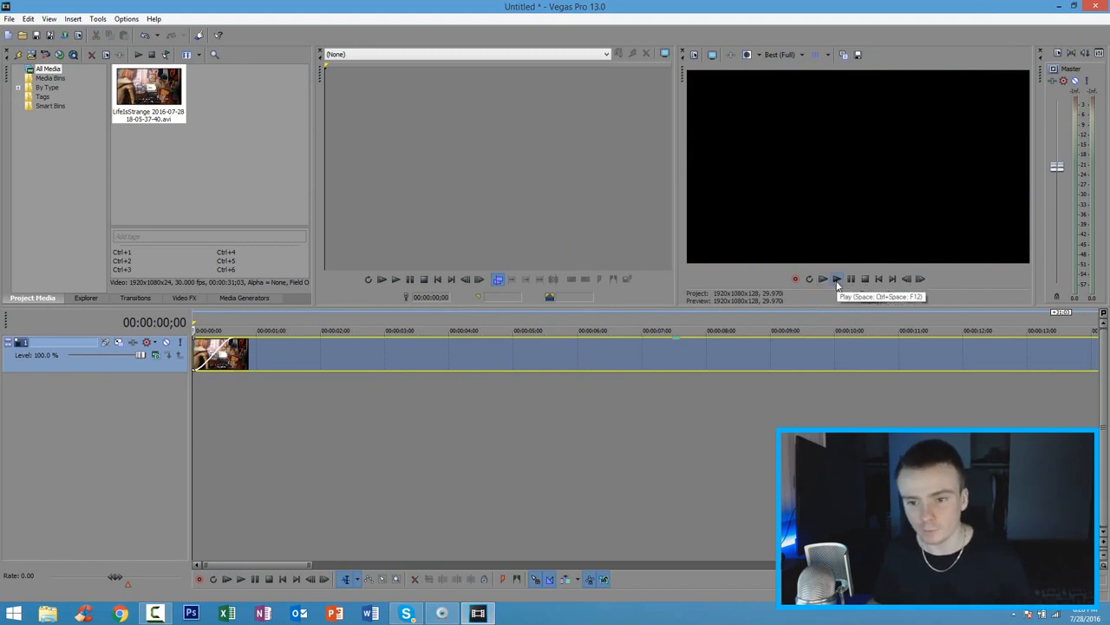
click(837, 281)
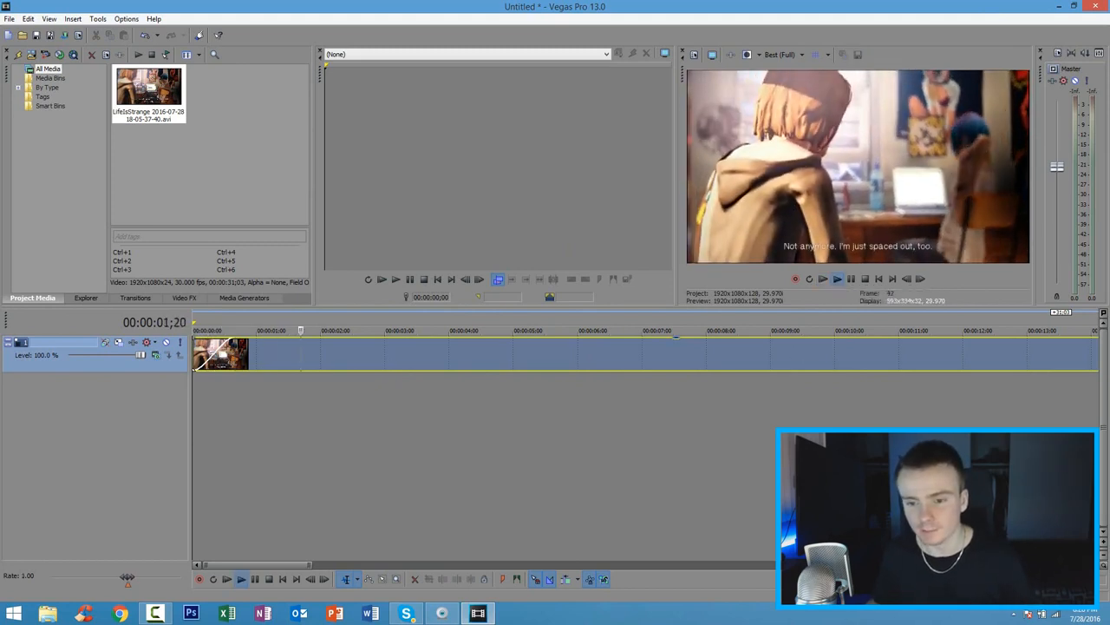
scroll(813, 358, down, 3)
click(852, 279)
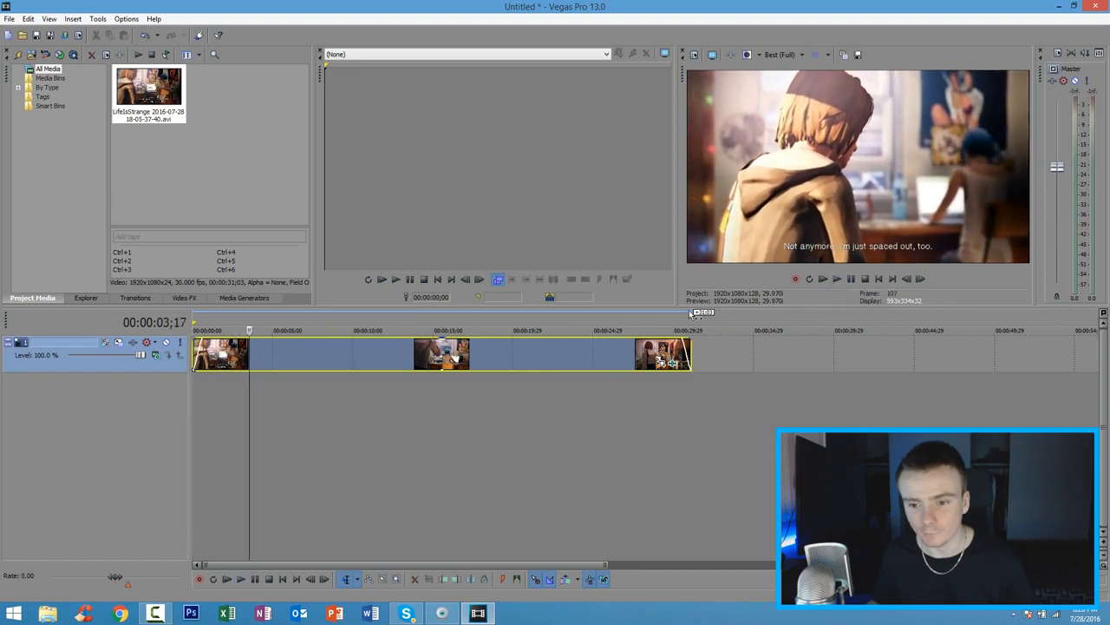
click(669, 360)
click(837, 278)
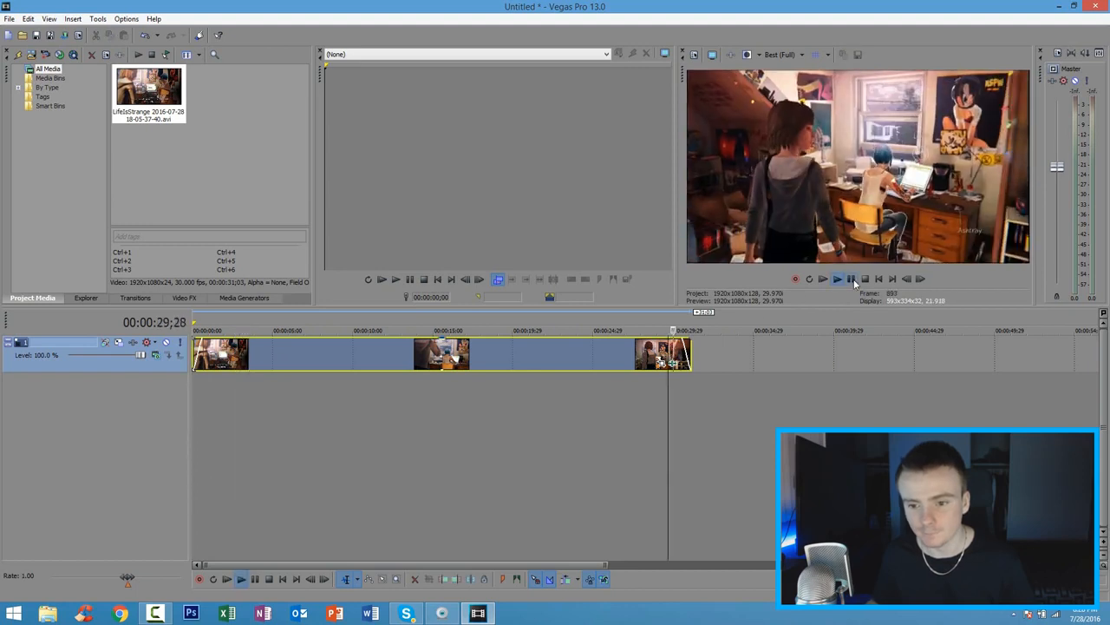
click(854, 282)
click(880, 281)
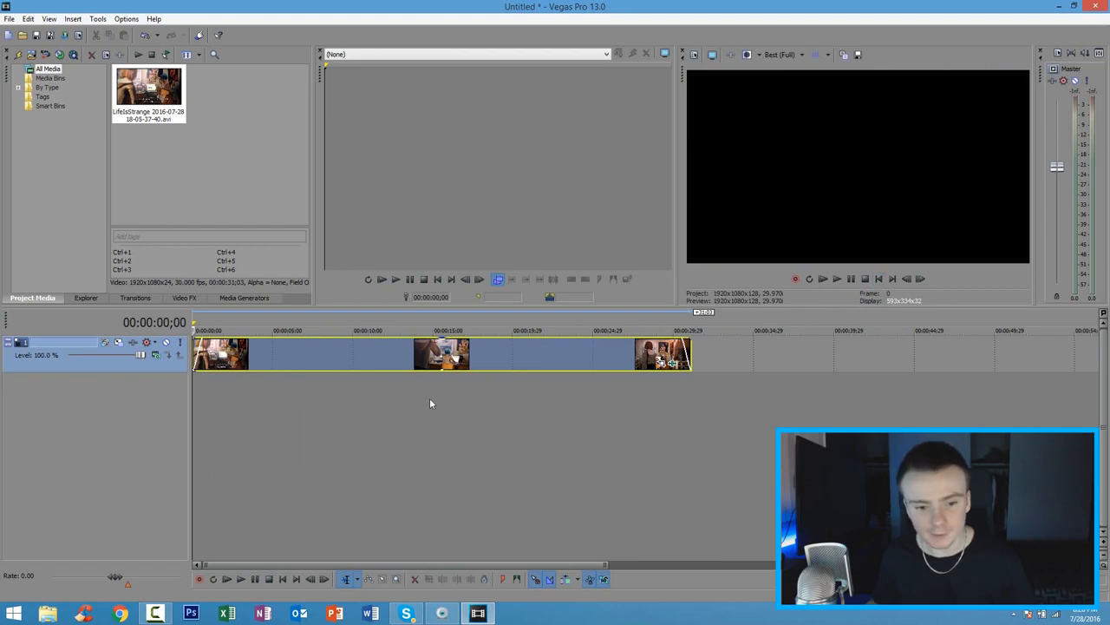
Step: Import the Sound Track MP3 from the Desktop and place it at the start of the timeline on a new track below the video
scroll(398, 403, down, 2)
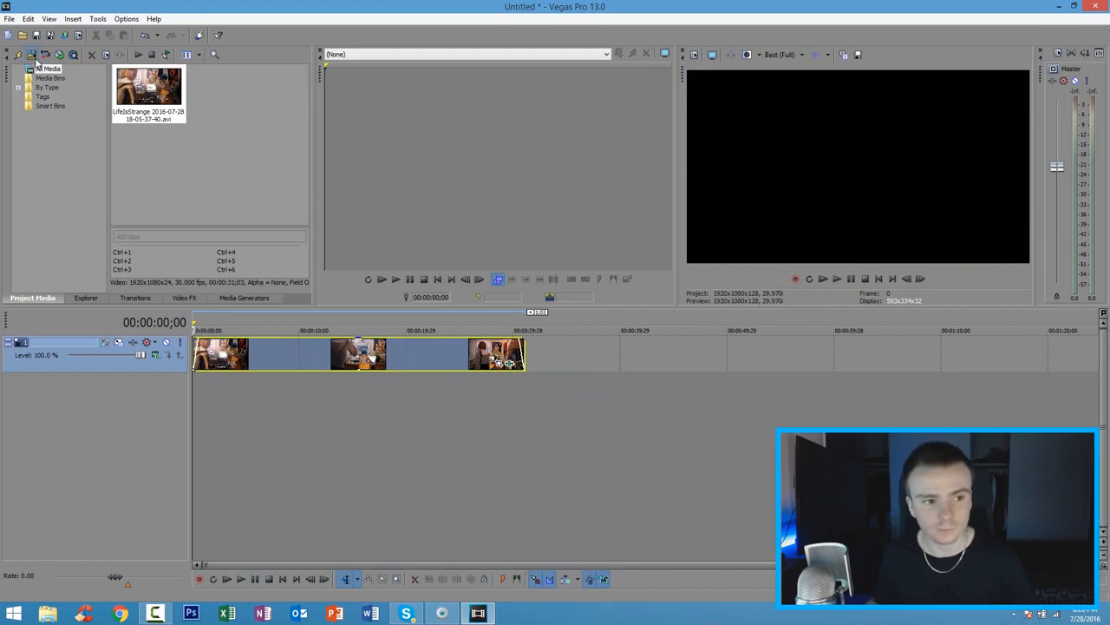
click(32, 55)
click(316, 165)
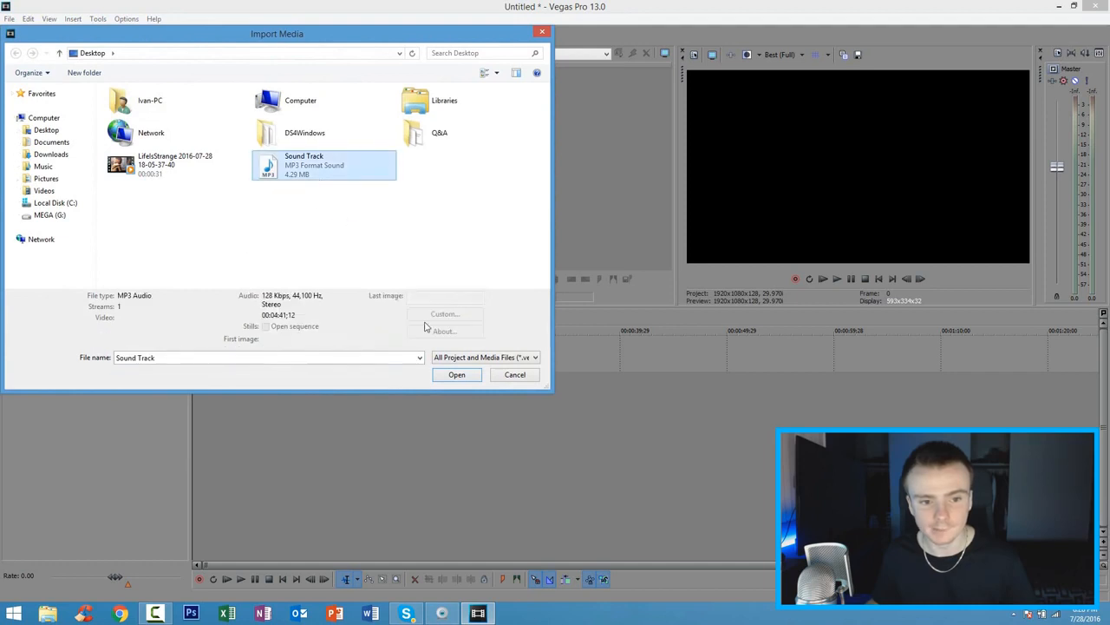
click(455, 375)
drag(227, 384, 196, 381)
scroll(258, 401, down, 5)
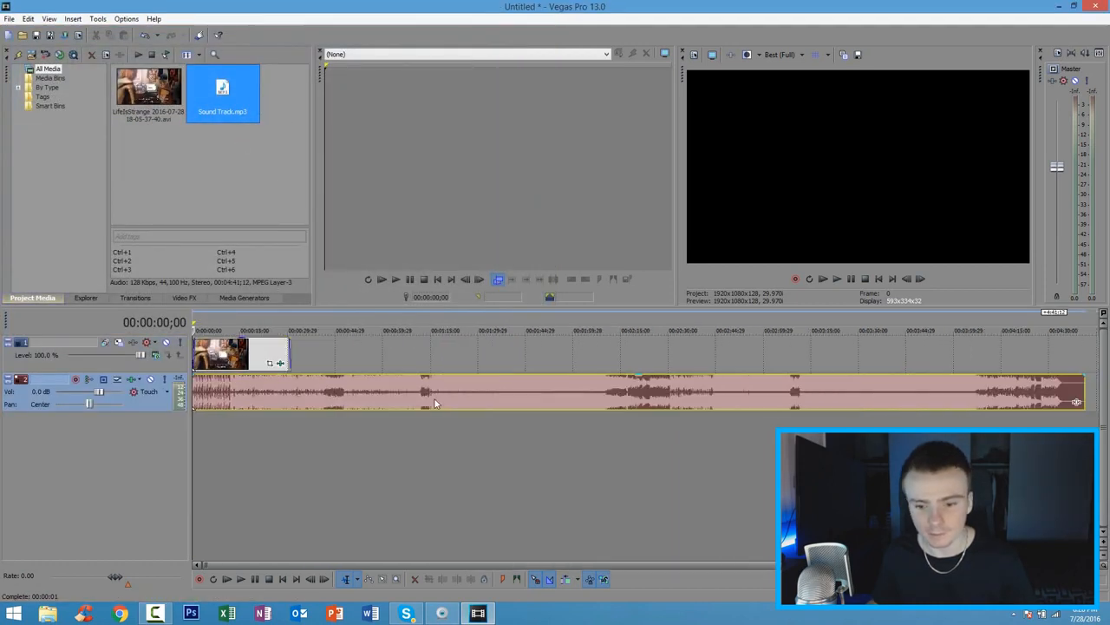
Step: Trim the soundtrack's end to line up with the end of the video clip, and select the audio event at 00:00:16;03
drag(1082, 386, 286, 380)
scroll(280, 381, up, 6)
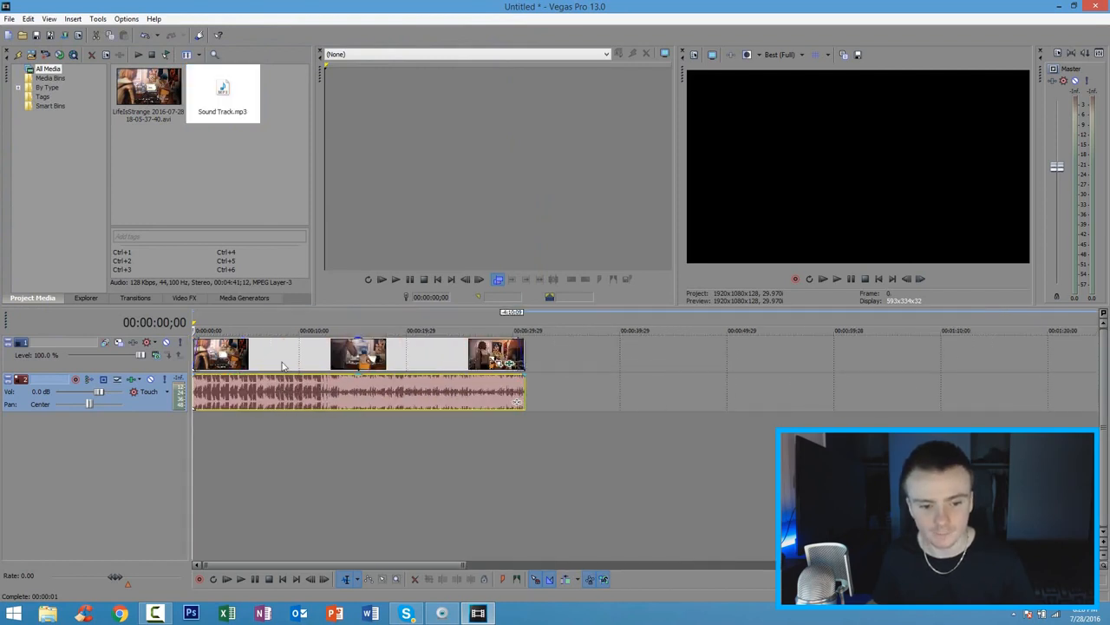
click(282, 352)
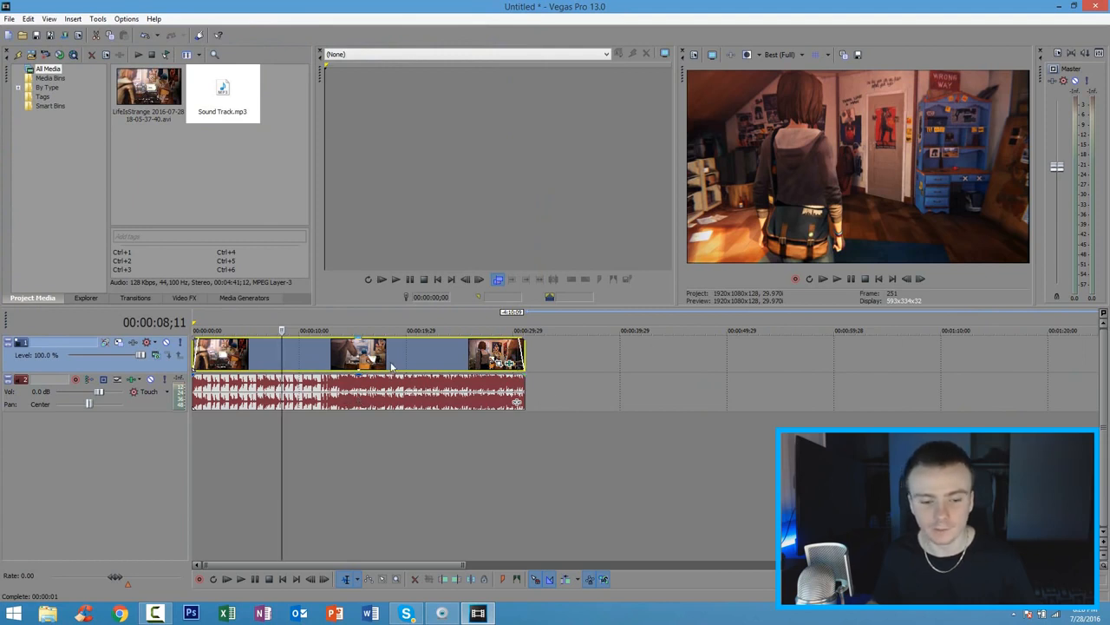
click(366, 392)
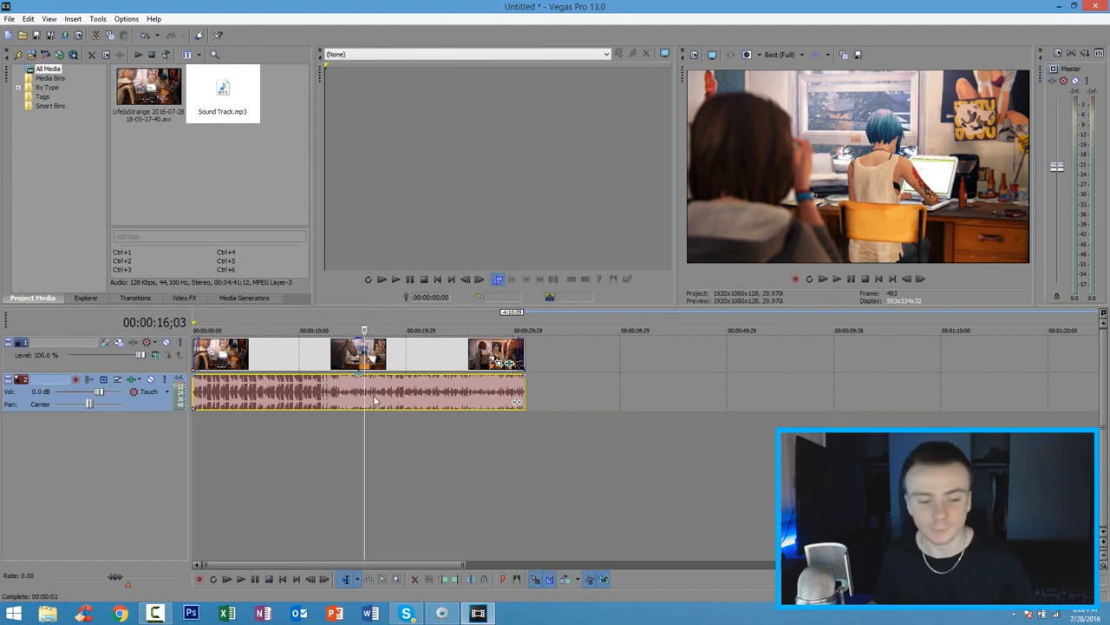
Step: Set the loop region to span from the timeline start to the end of the video and soundtrack events
scroll(373, 395, down, 3)
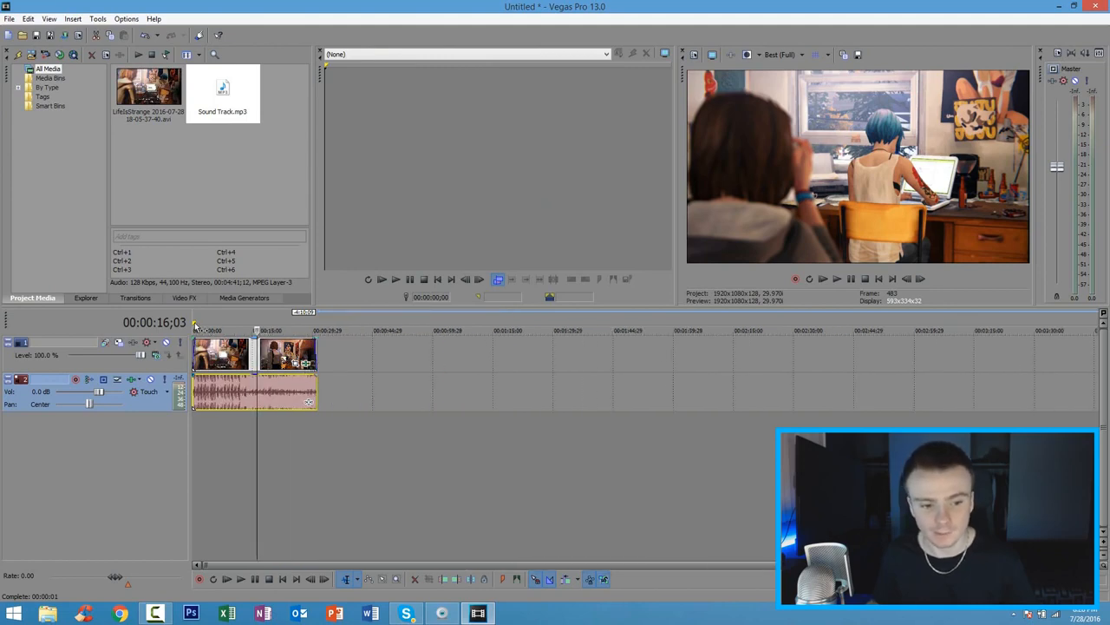
drag(193, 323, 318, 324)
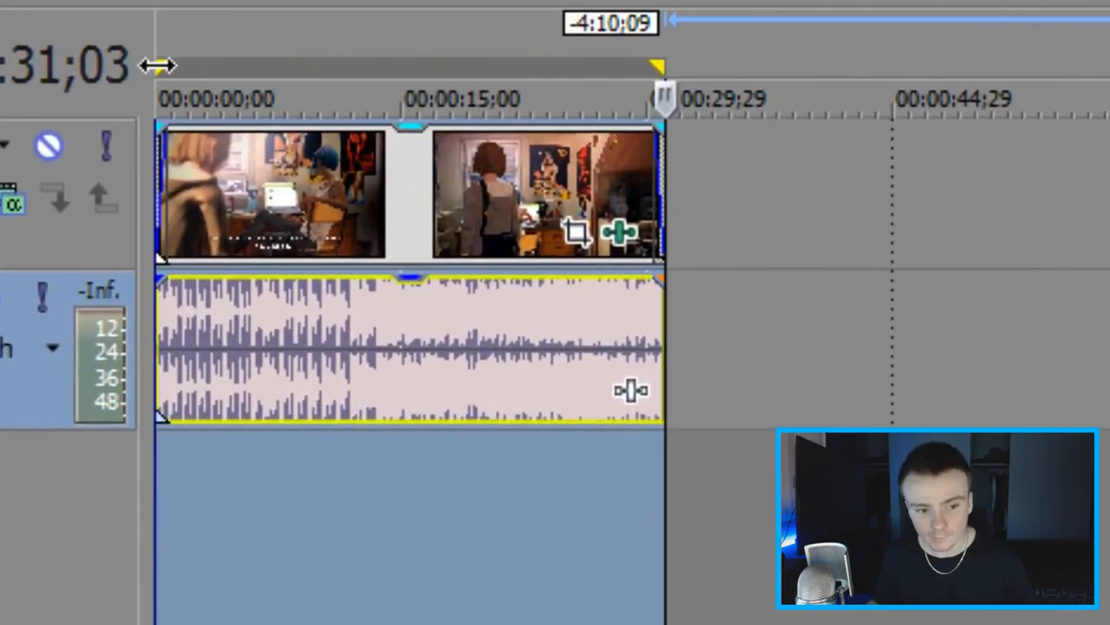
drag(652, 63, 662, 99)
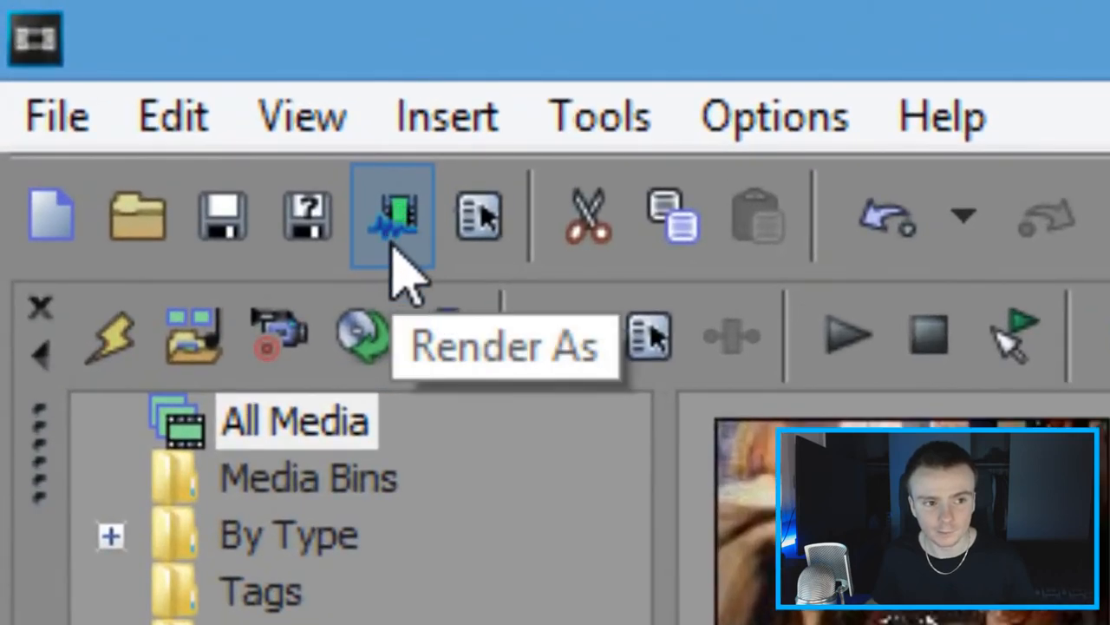
Step: Open the Render As settings, list all formats instead of favorites only, and choose the Windows Media Video V11 template 8 Mbps HD 1080-30p Video
click(392, 247)
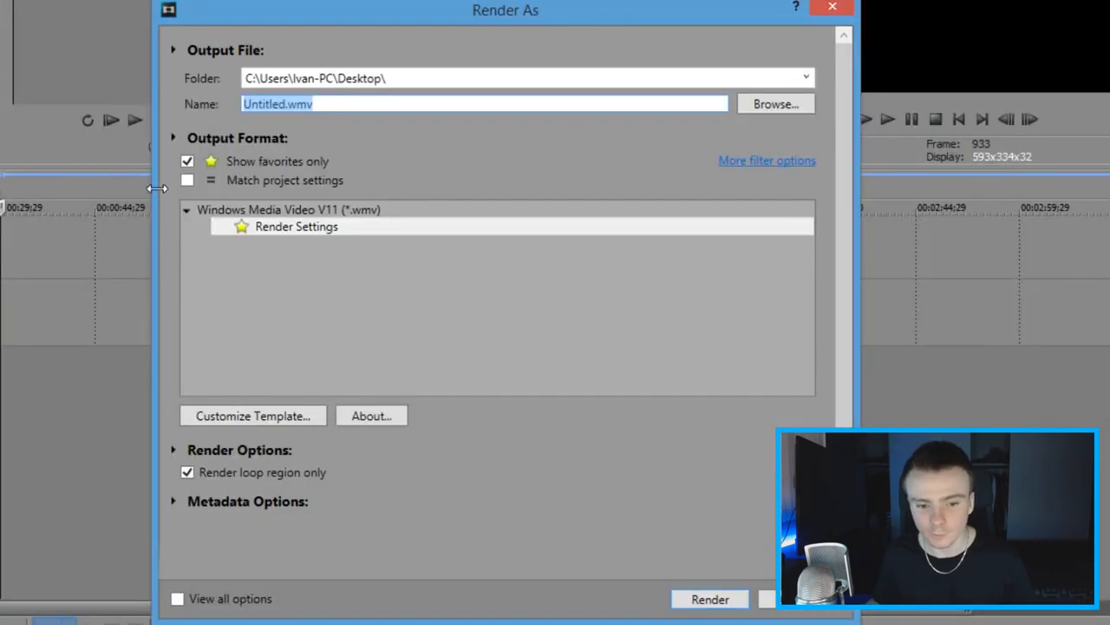
click(186, 161)
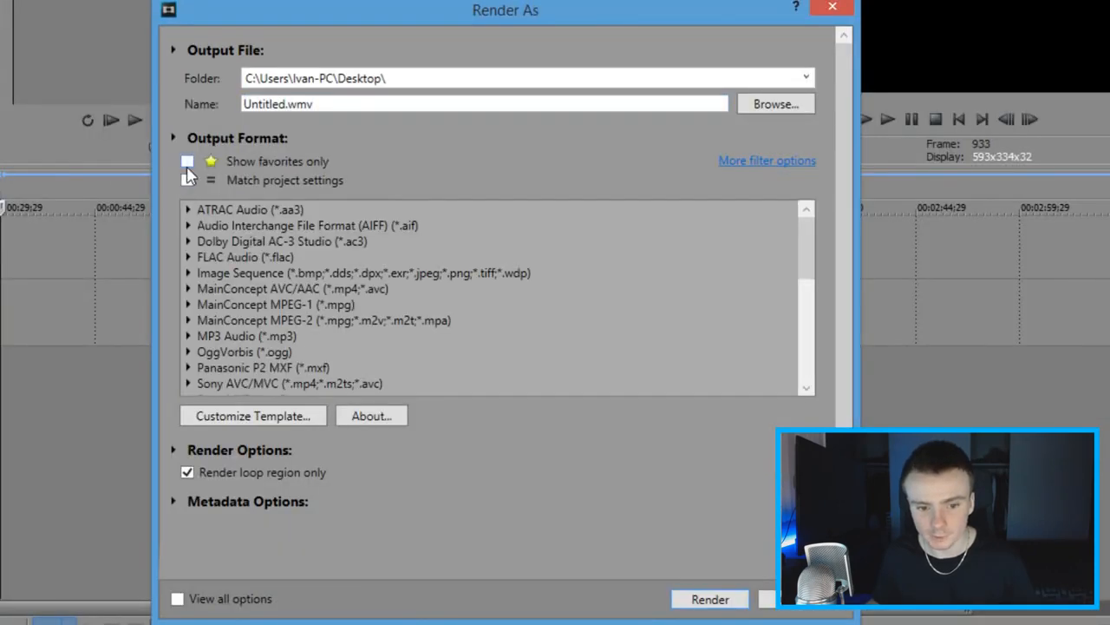
drag(806, 266, 806, 341)
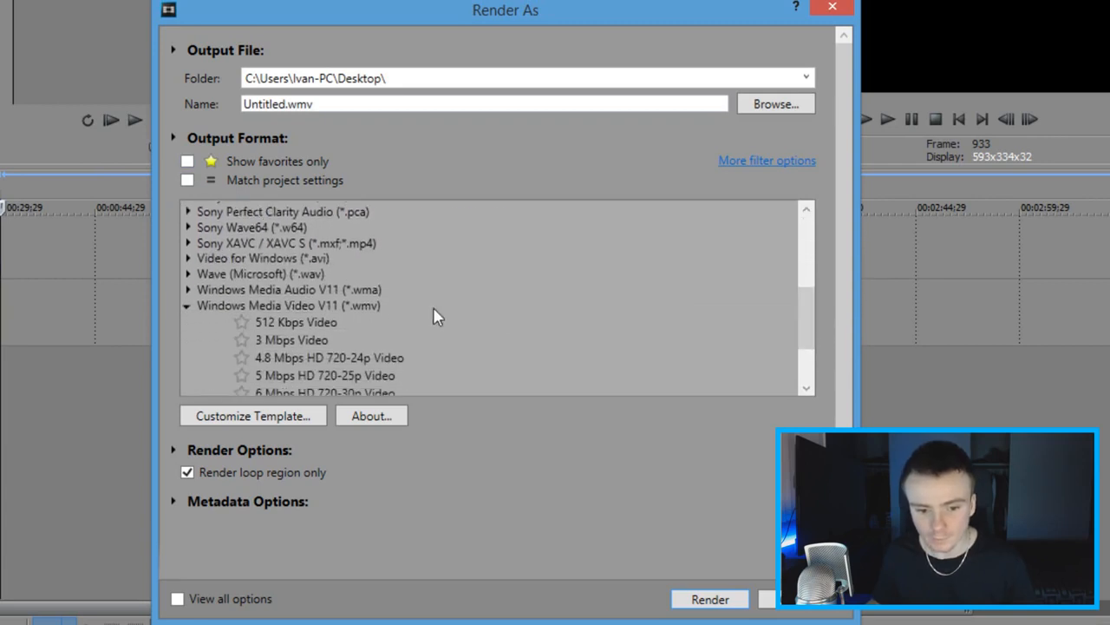
click(187, 306)
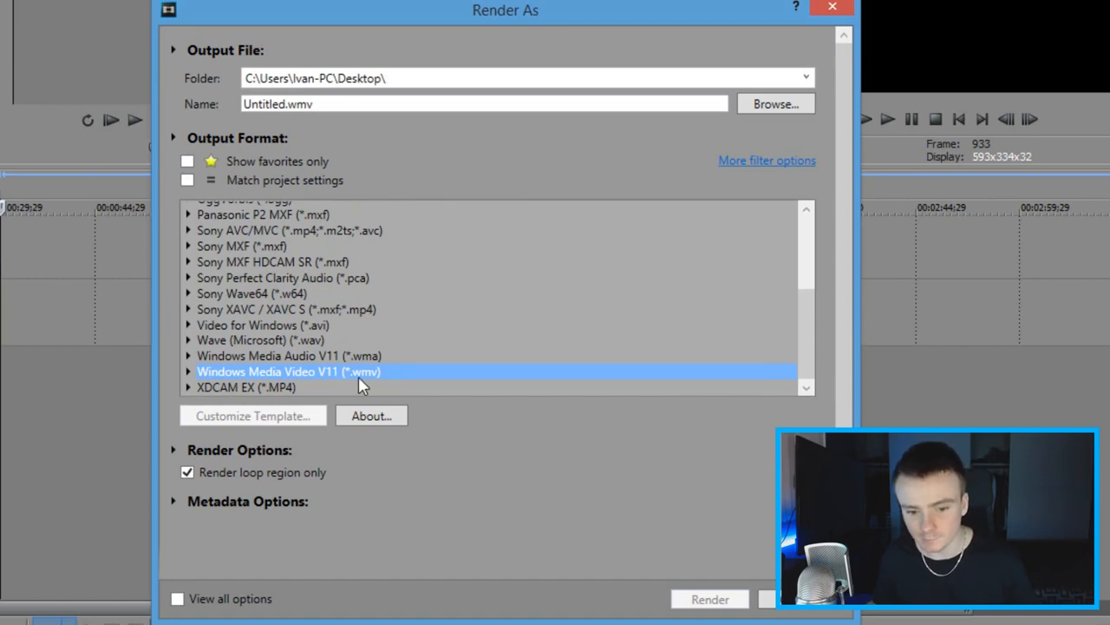
click(188, 372)
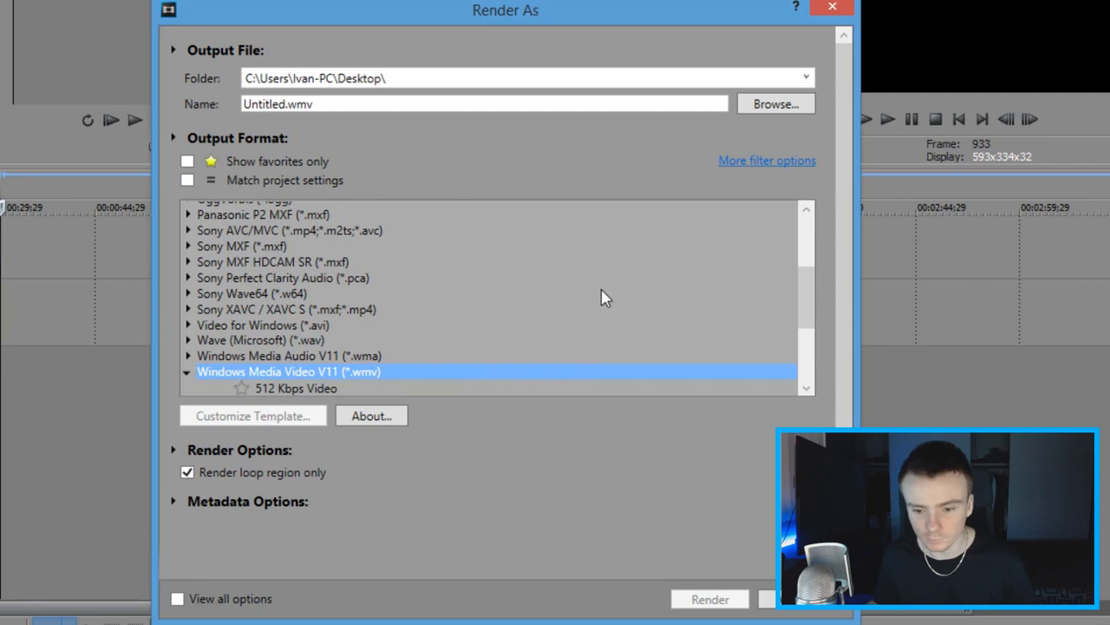
drag(813, 318, 806, 384)
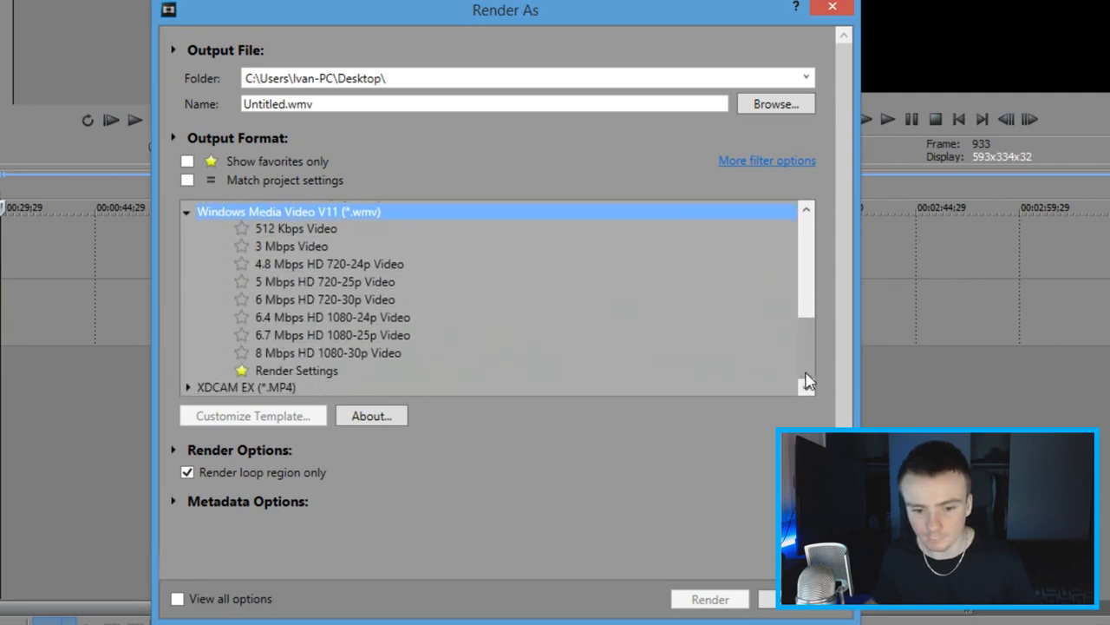
click(265, 354)
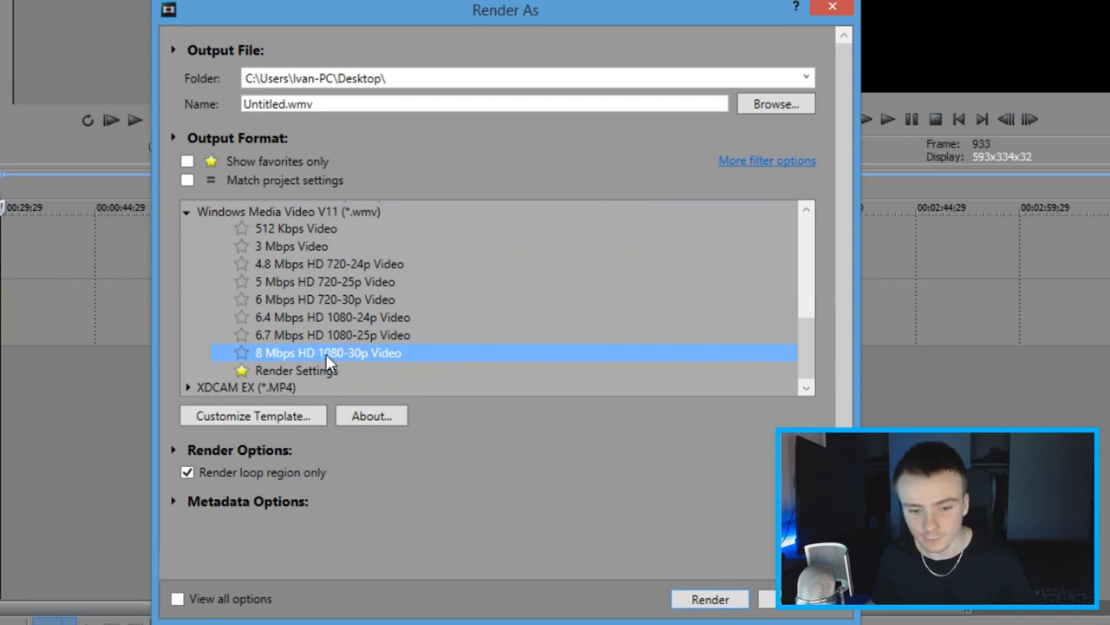
Step: Customize the template's video settings with a custom image size and a width of 1920 pixels
click(251, 417)
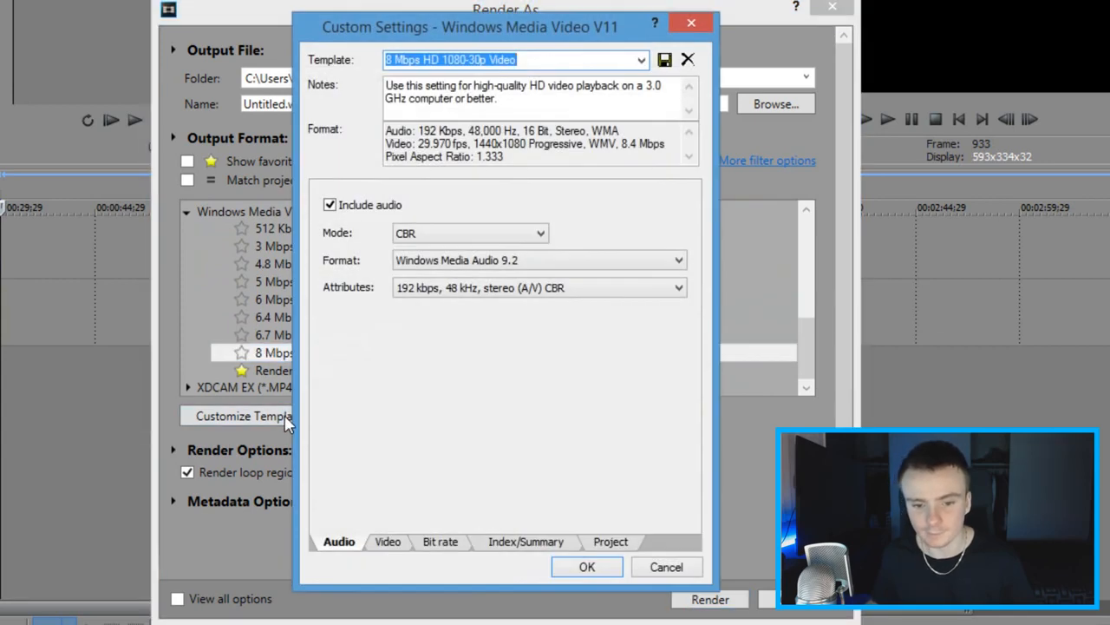
click(391, 545)
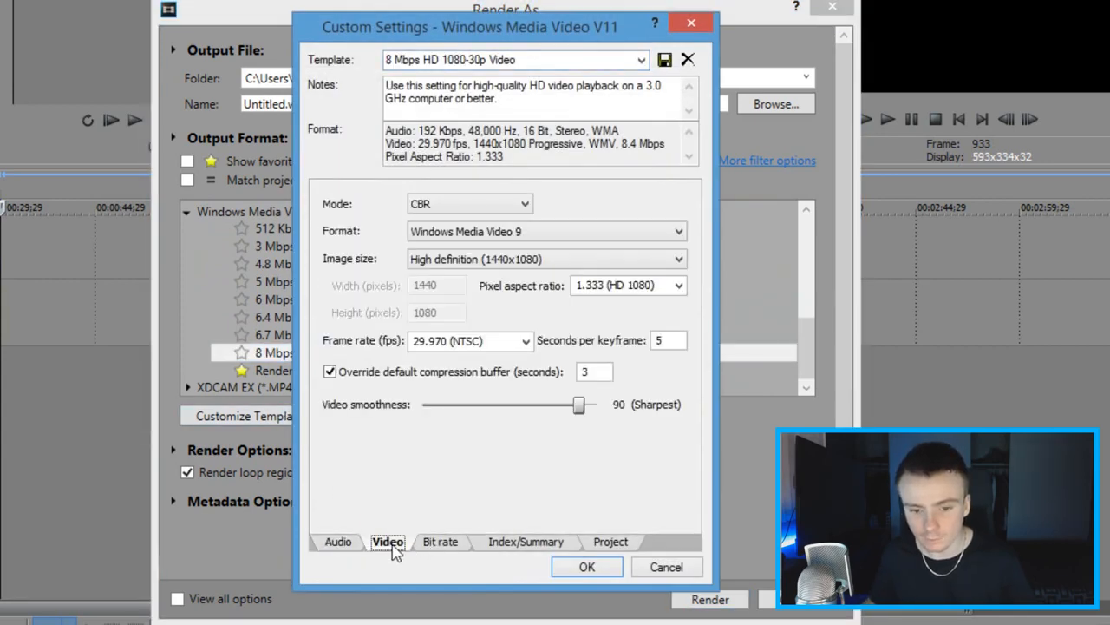
click(476, 264)
click(452, 365)
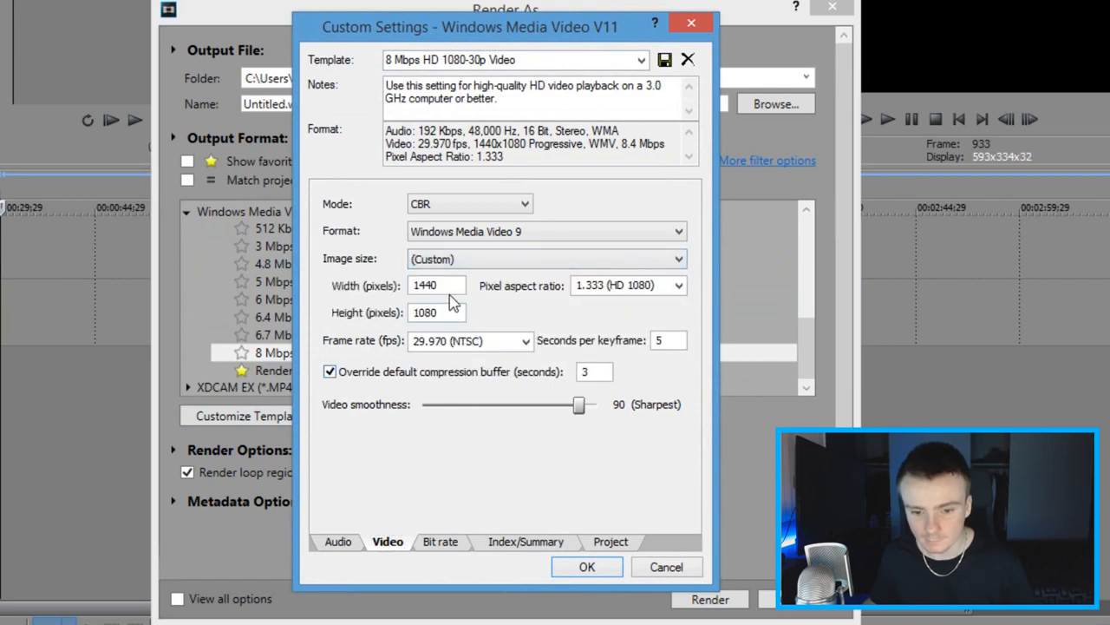
double_click(414, 284)
text(1920)
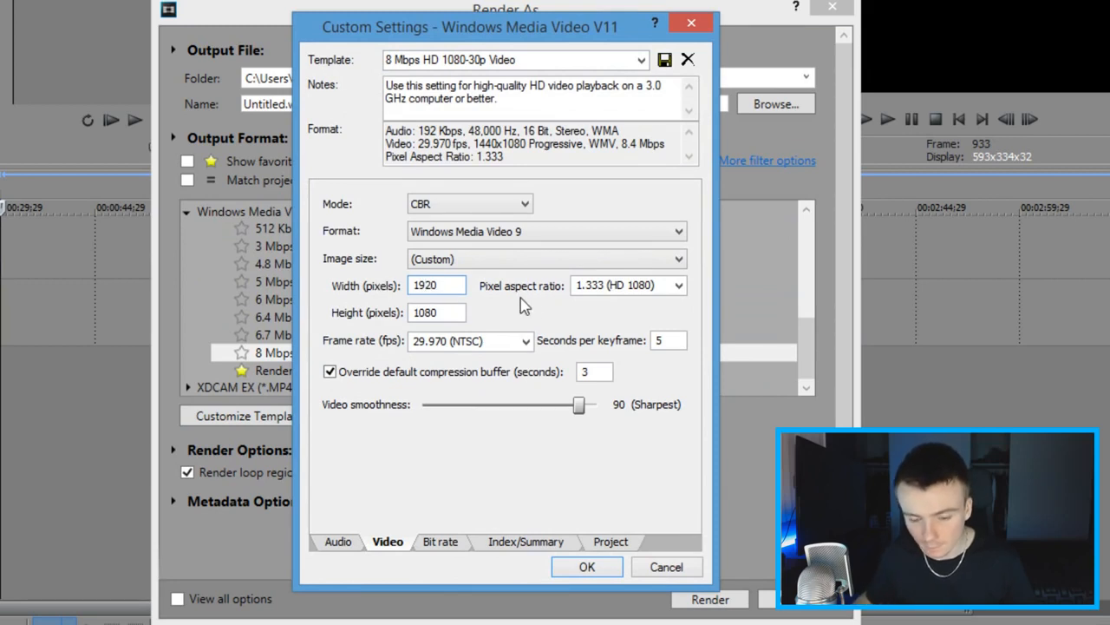
Step: Set the template's pixel aspect ratio to 1.000 (Square) and its video smoothness to 100 (Sharpest)
click(679, 287)
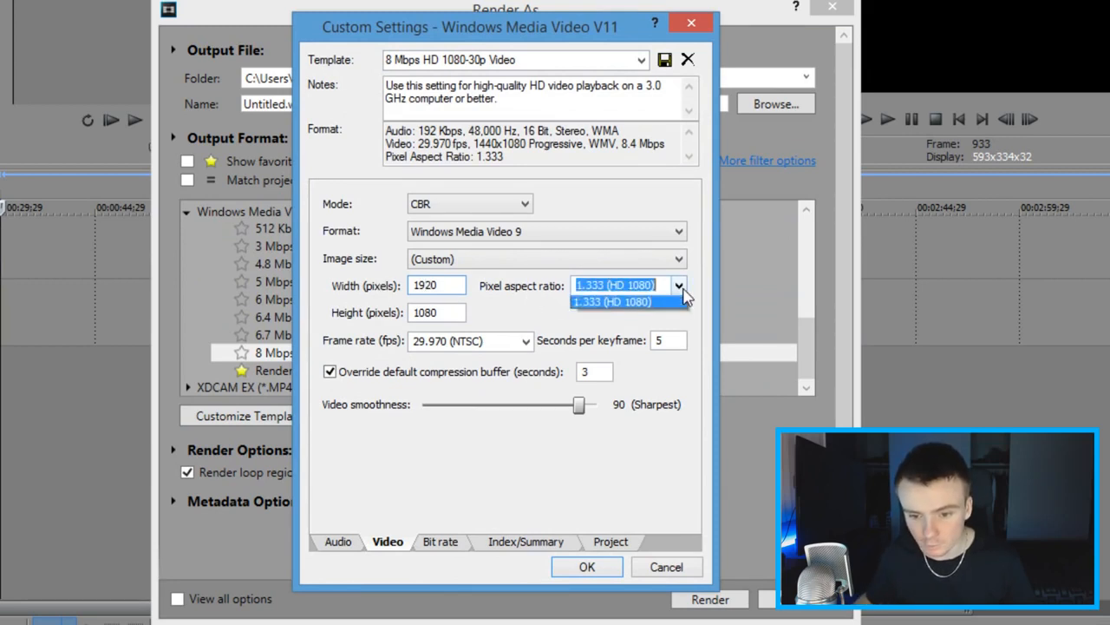
click(609, 303)
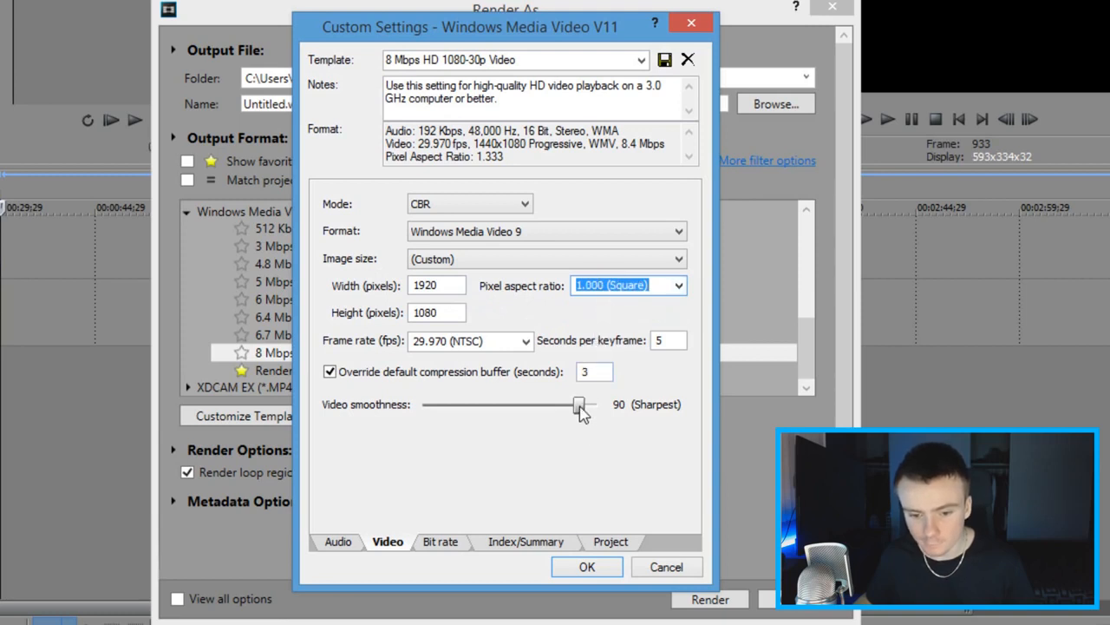
drag(578, 409, 625, 414)
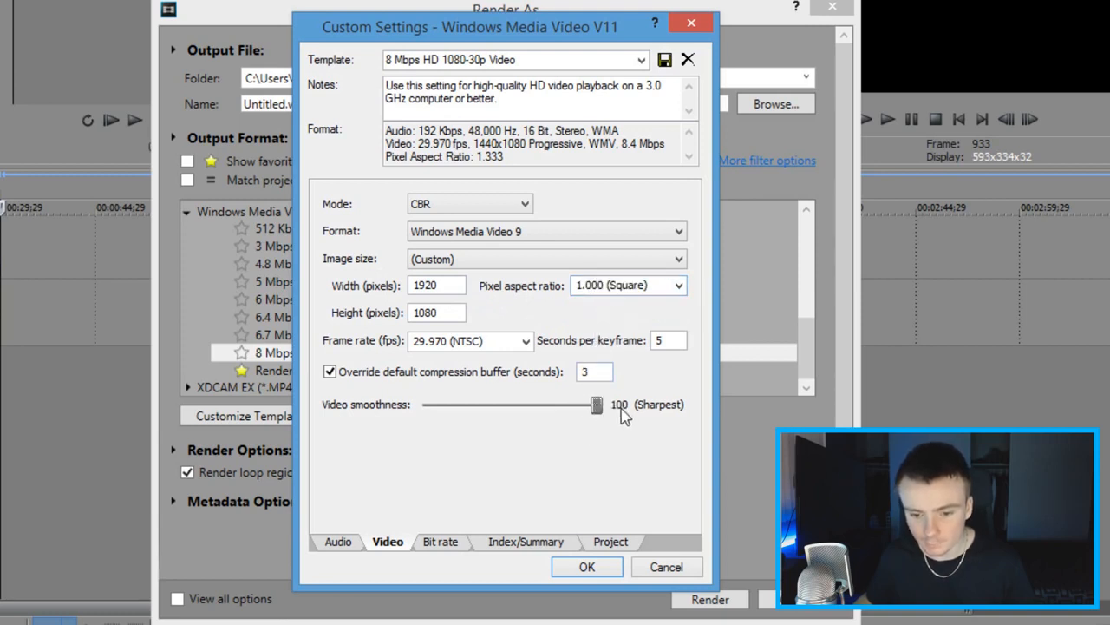
Step: Set the template's video rendering quality to Best in its project settings
click(611, 546)
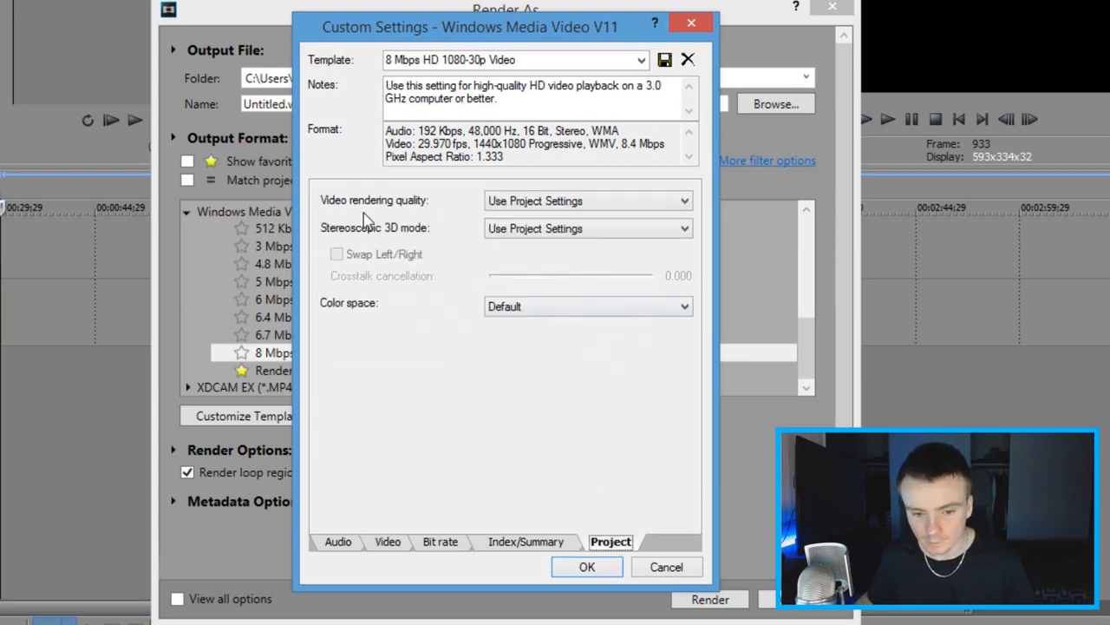
click(501, 204)
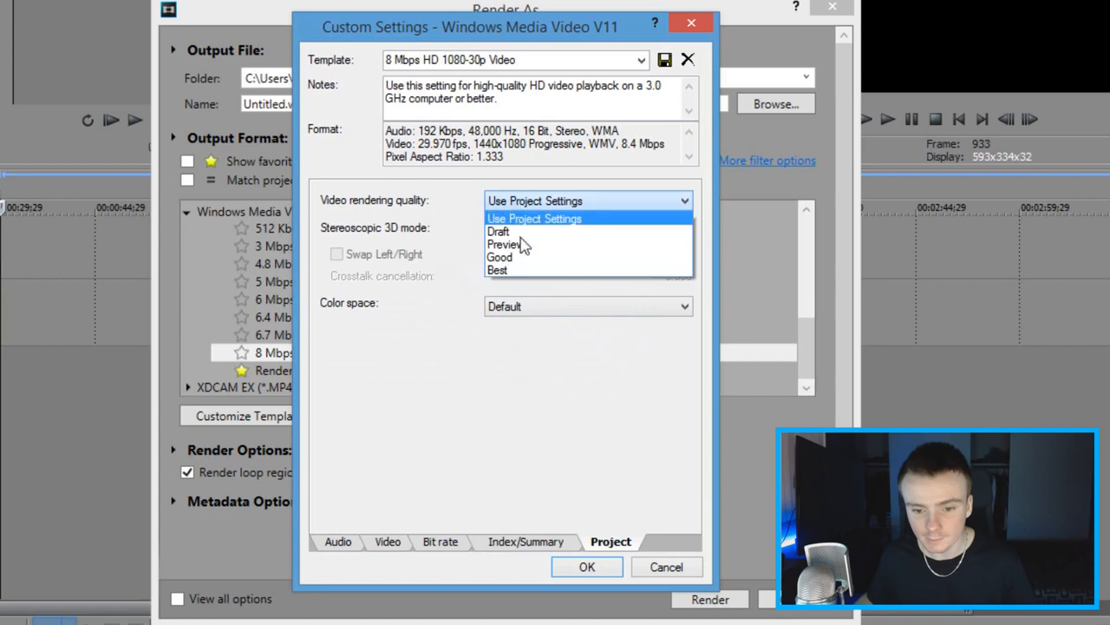
click(516, 271)
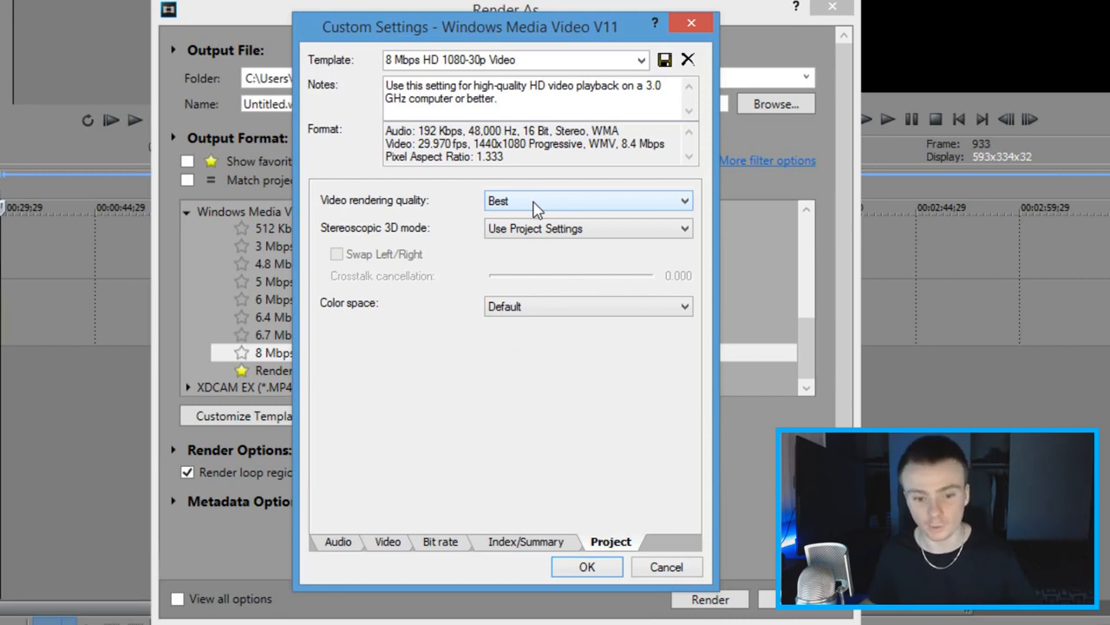
Step: Save the customized settings as a new template named Render and accept the custom settings
click(533, 60)
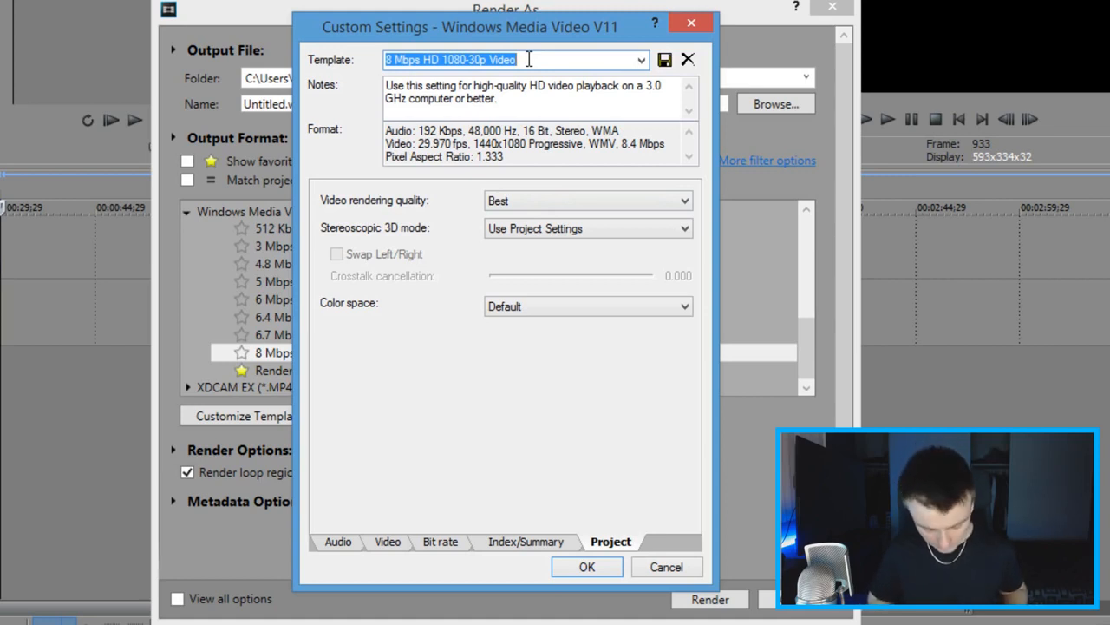
text(Render)
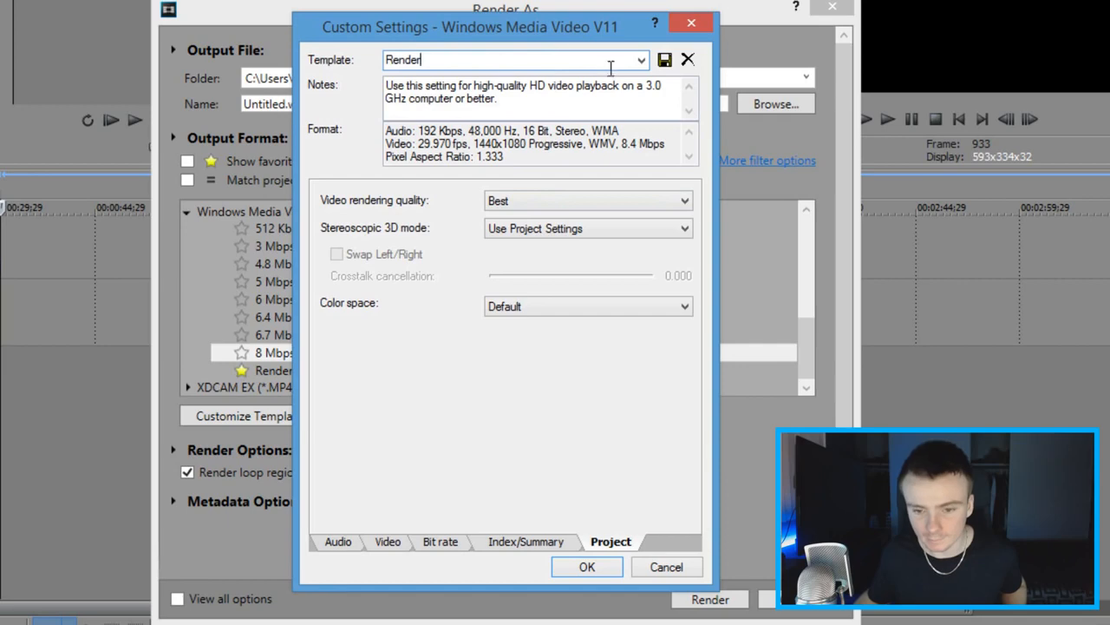
click(664, 63)
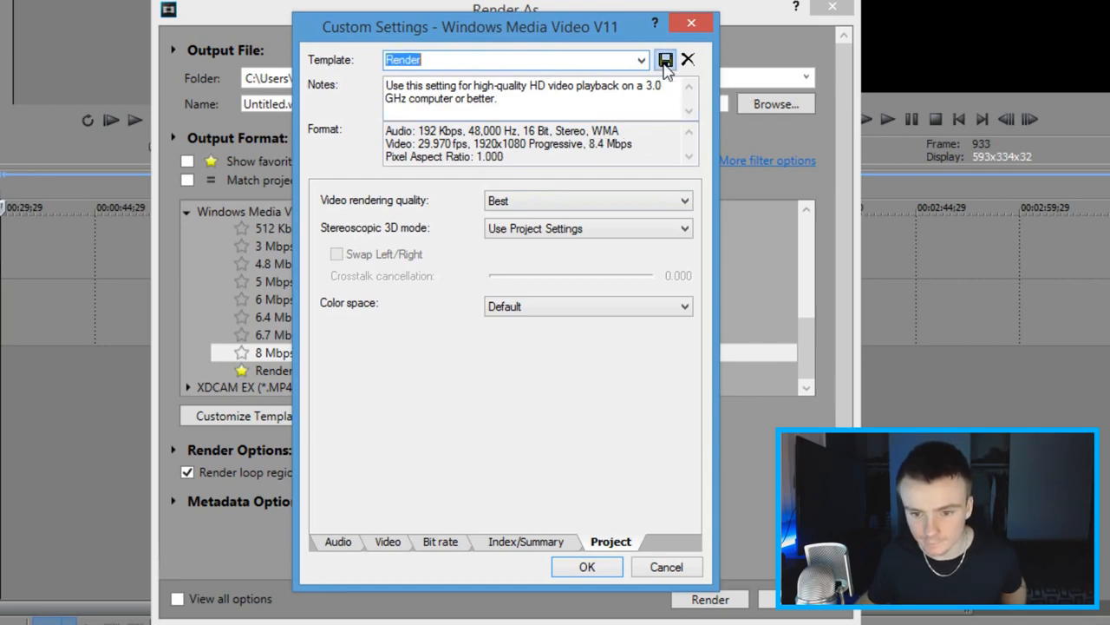
click(602, 570)
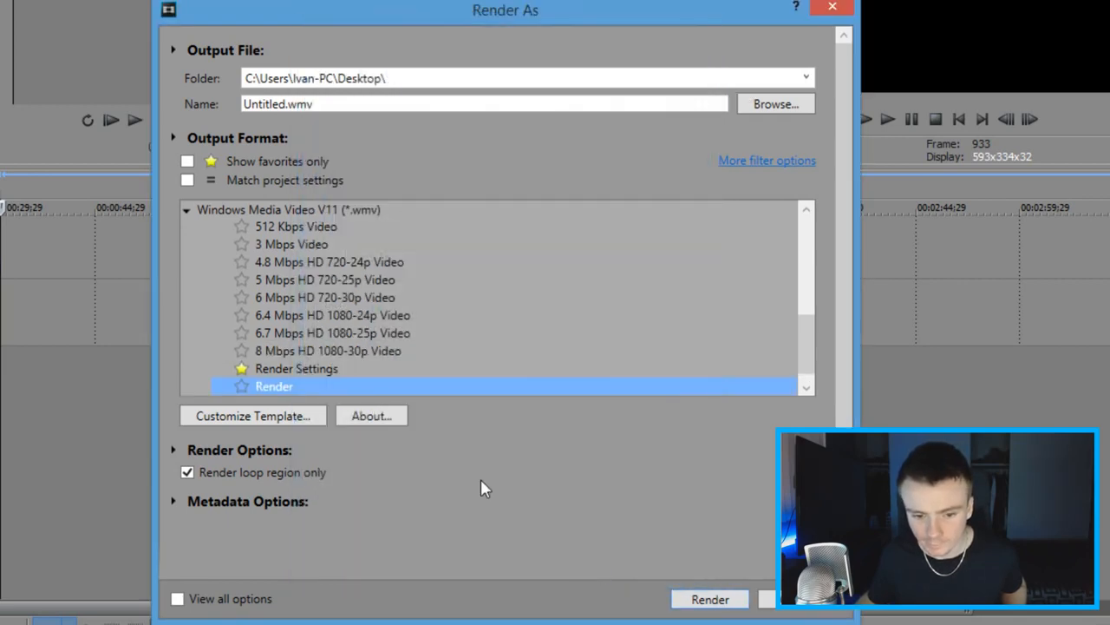
Step: Mark the Render template as a favorite, show favorites only, and render the loop region with it
click(241, 387)
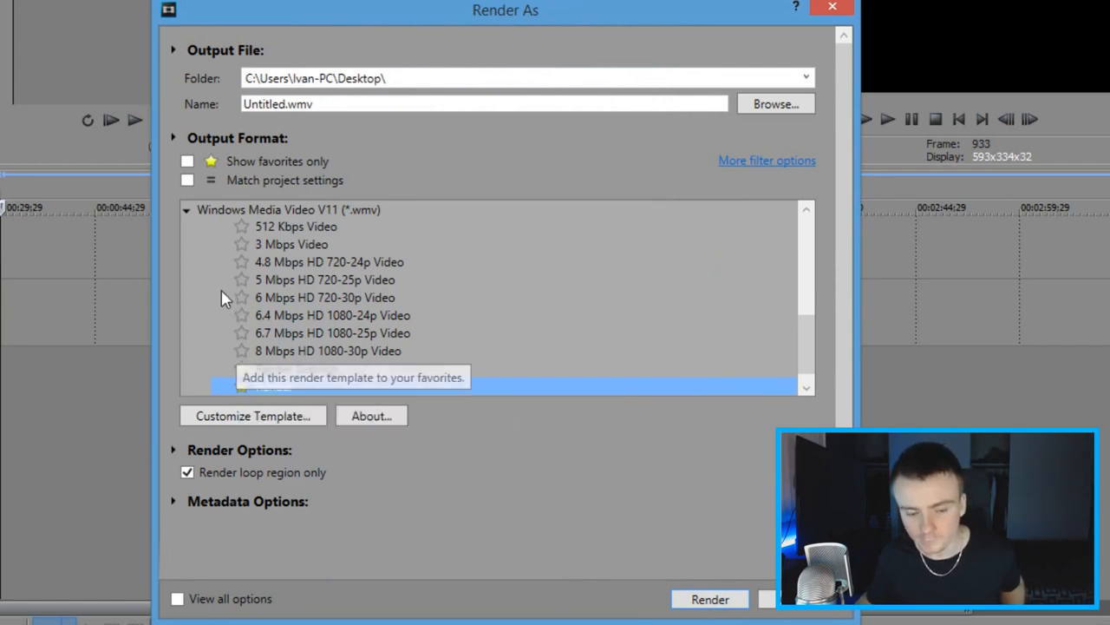
click(187, 164)
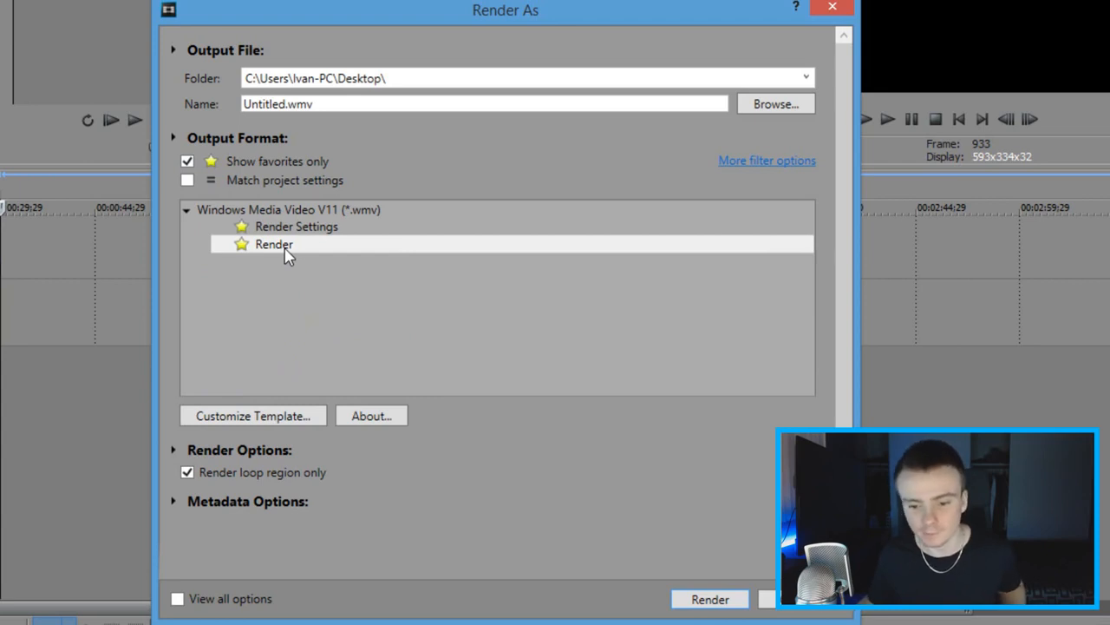
click(708, 597)
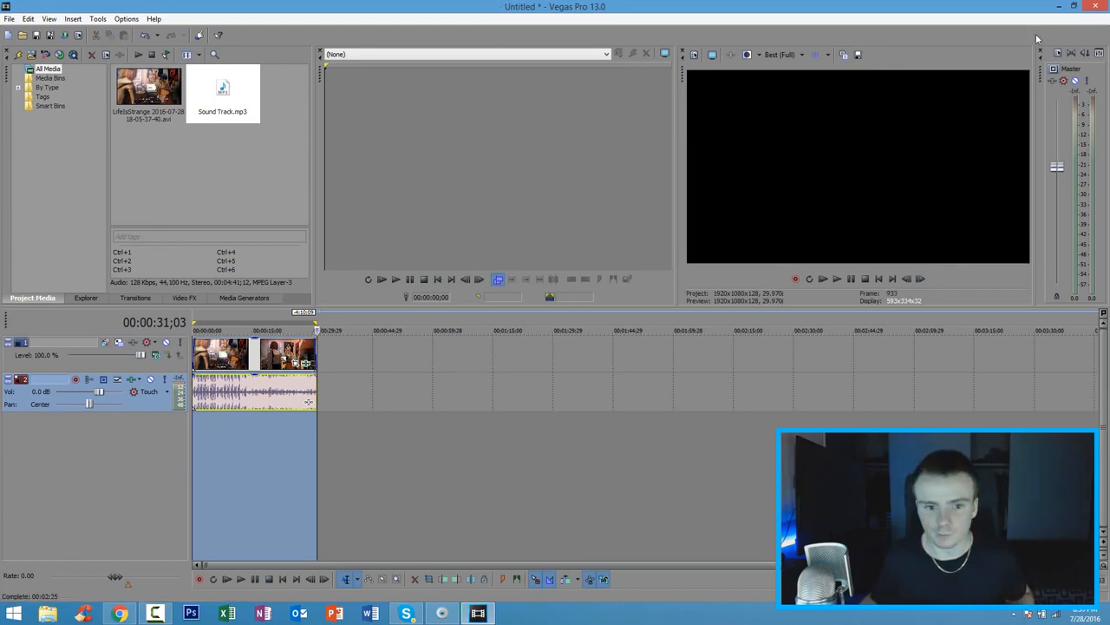
Step: Switch to the desktop, move the rendered Untitled video to an empty area, and play it
click(1059, 6)
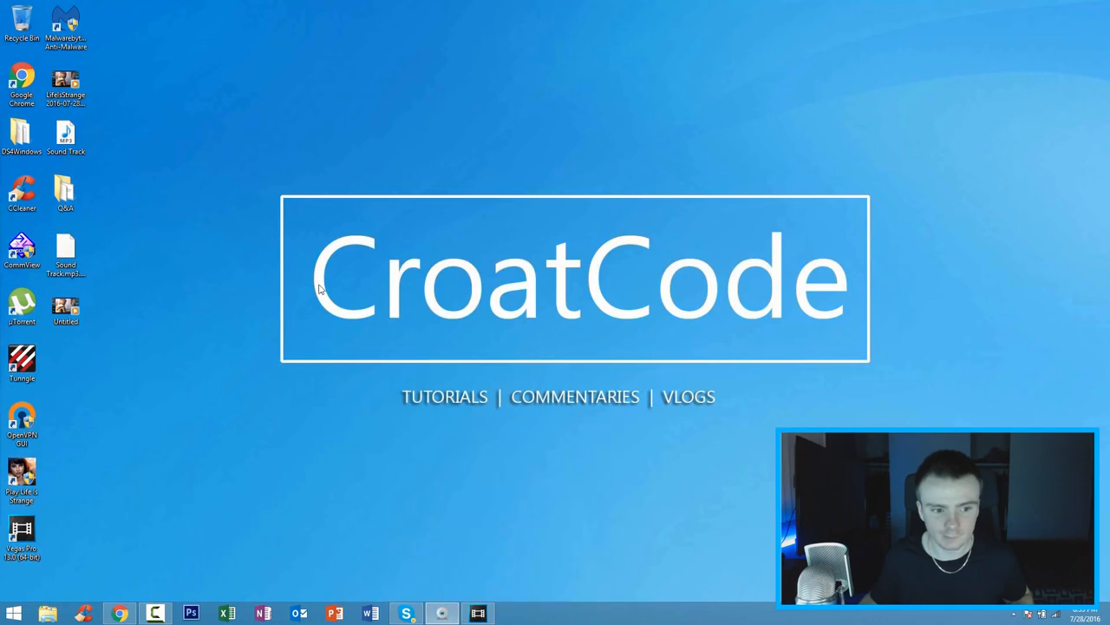
drag(76, 307, 199, 252)
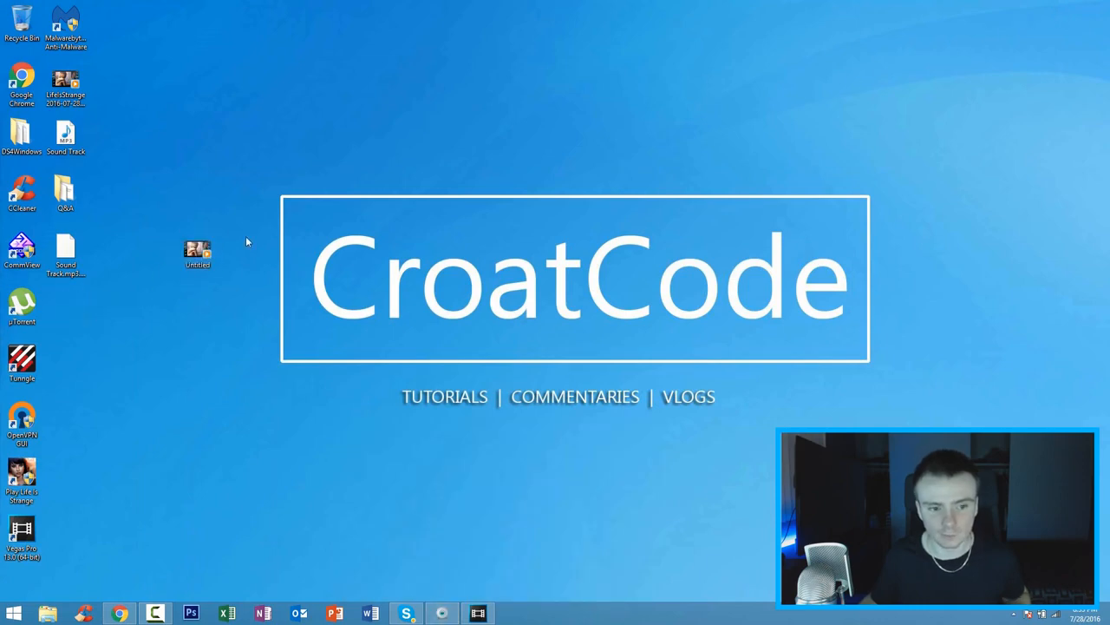
double_click(198, 252)
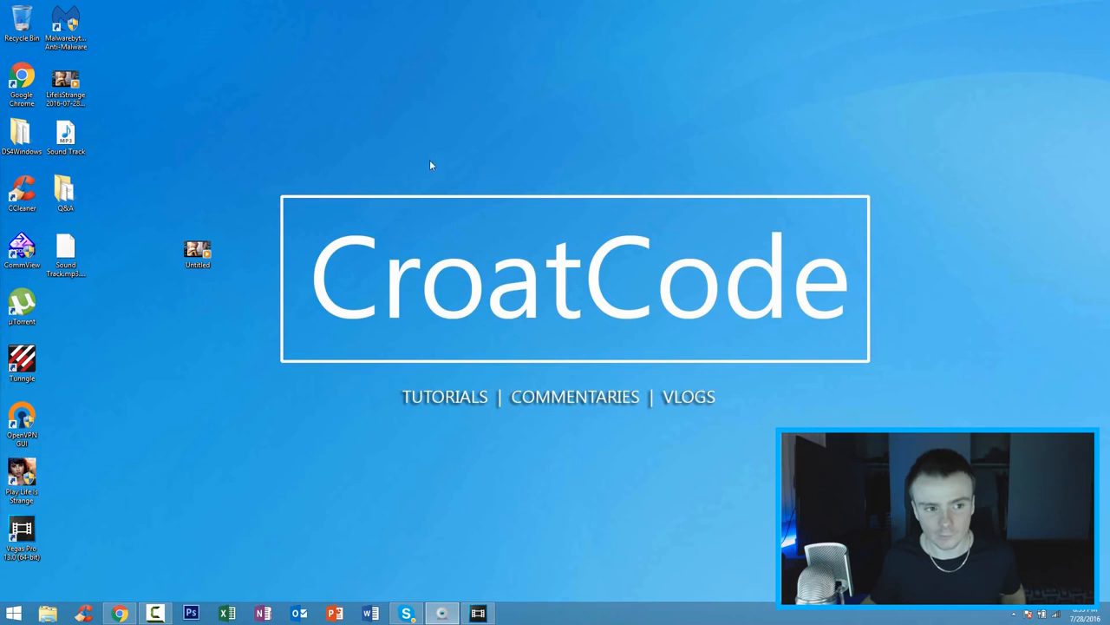
Step: Move the original LifeIsStrange clip next to the Untitled video and check its size in the file properties
drag(90, 106, 264, 278)
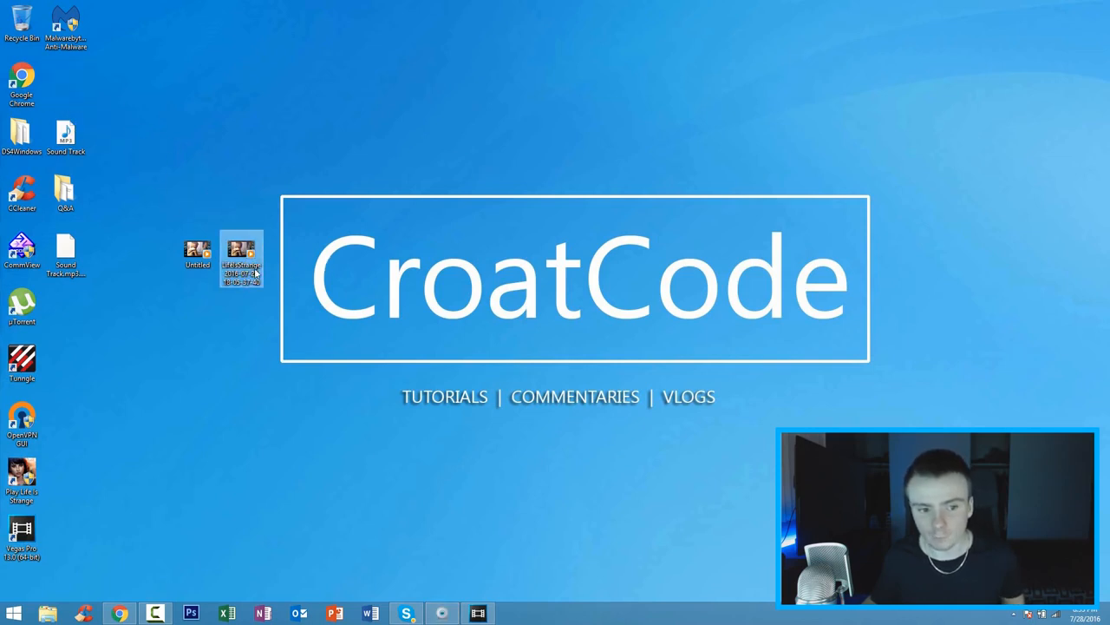
right_click(251, 275)
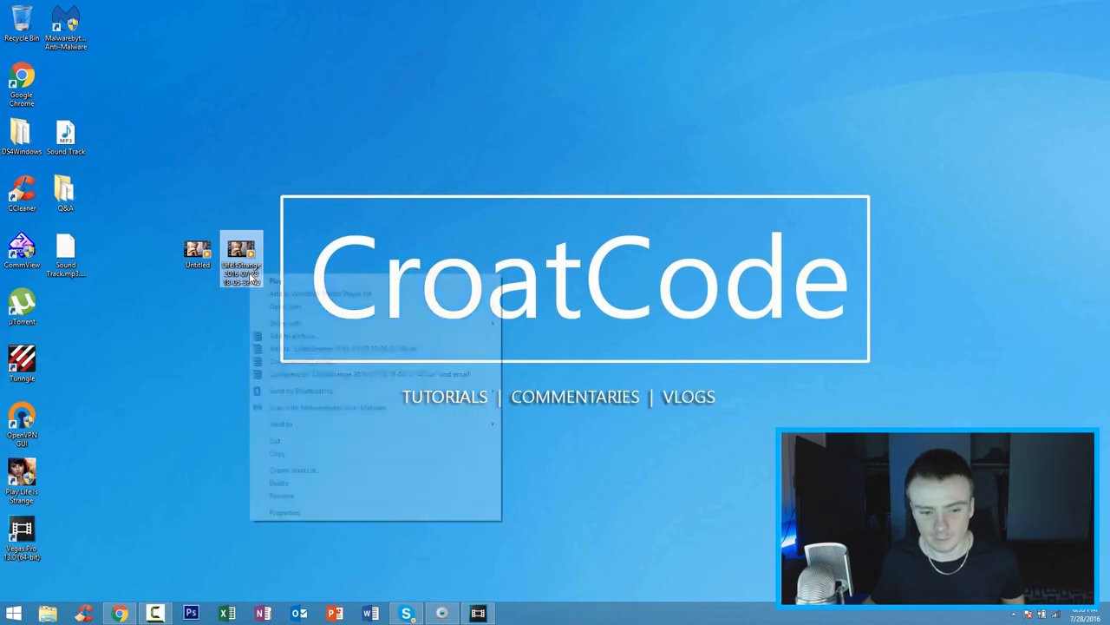
click(278, 511)
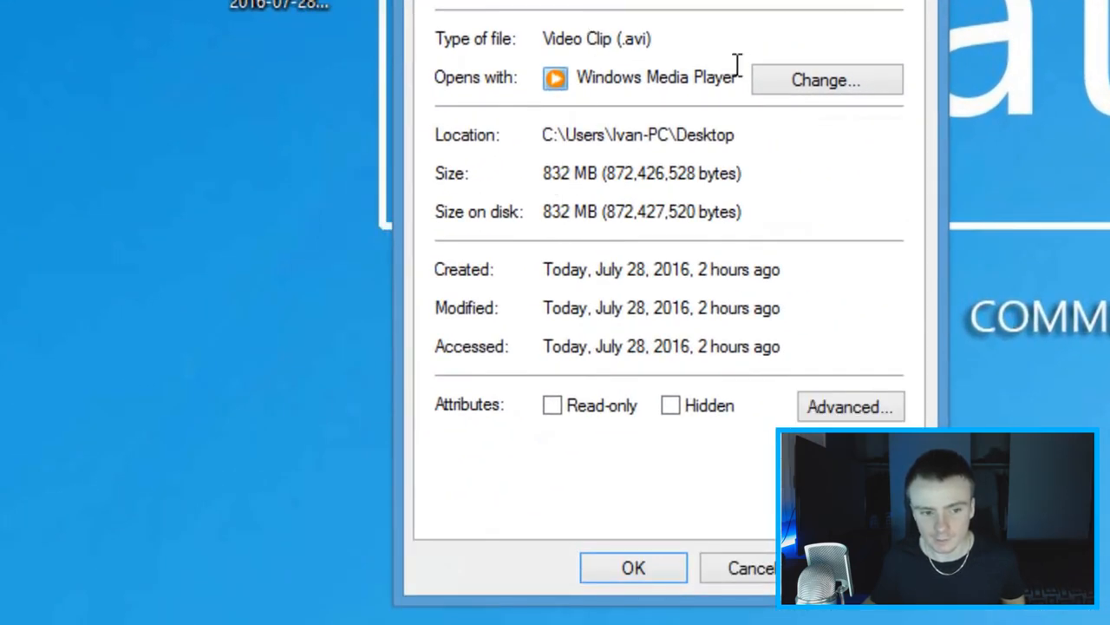
click(921, 2)
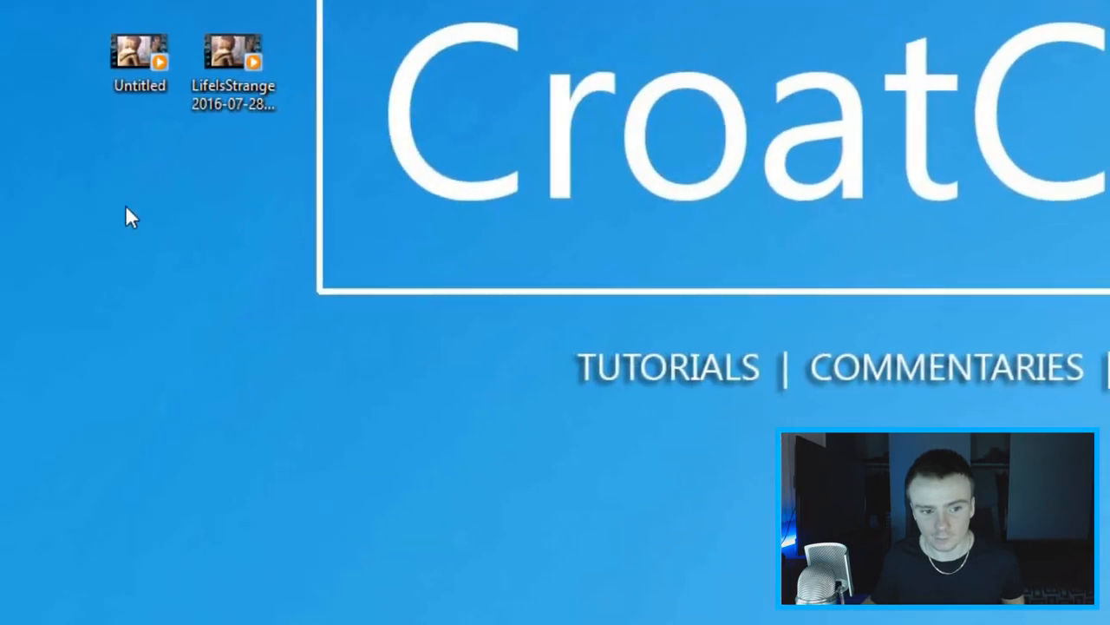
Step: Check the file size of the rendered Untitled video in its file properties
right_click(135, 77)
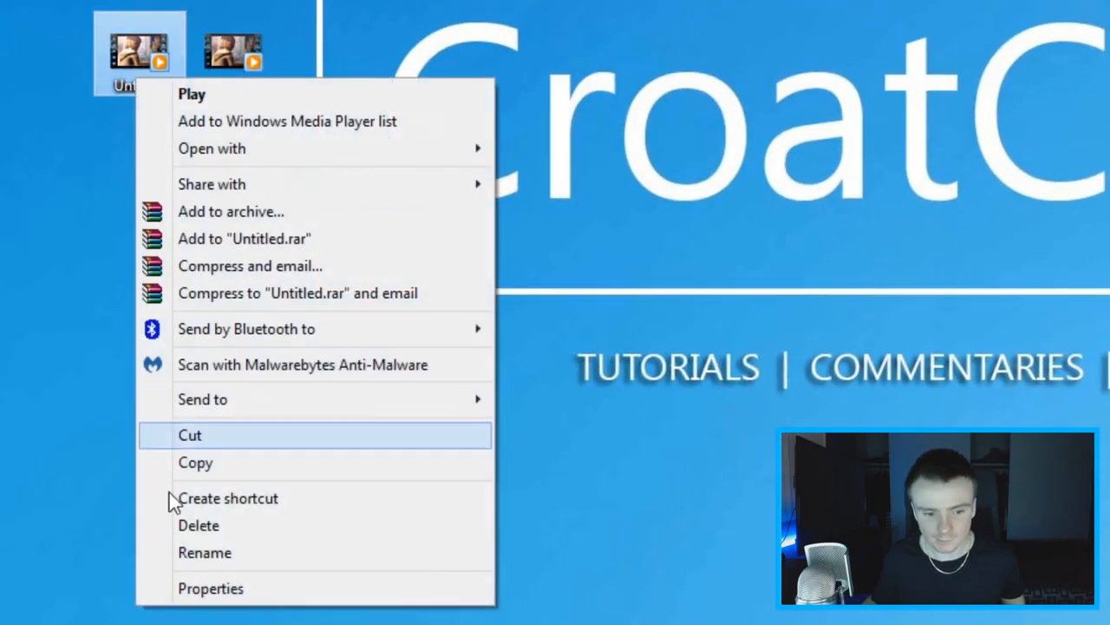
click(177, 587)
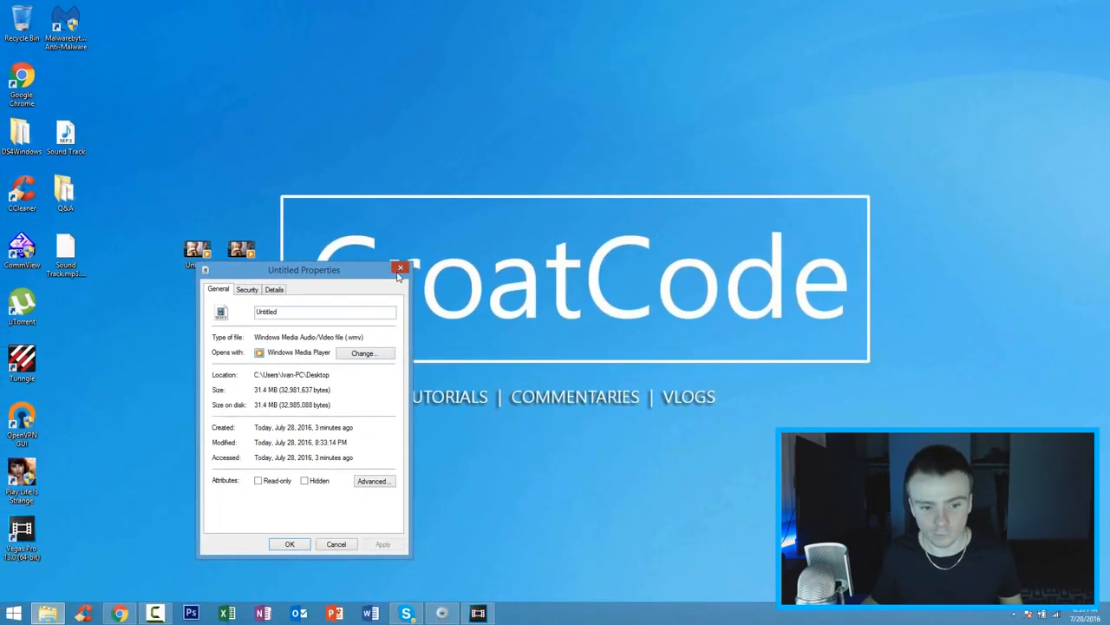
click(399, 269)
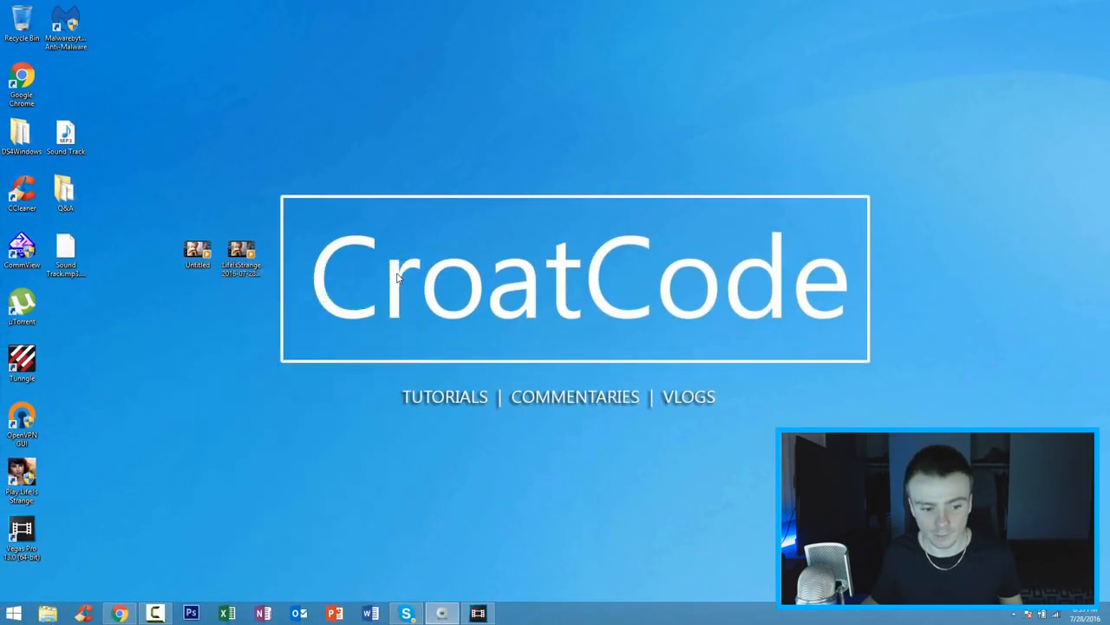
Step: Switch to the YouTube upload page in Chrome, upload the Untitled video from the Desktop folder, and title it Life is Strange
click(186, 454)
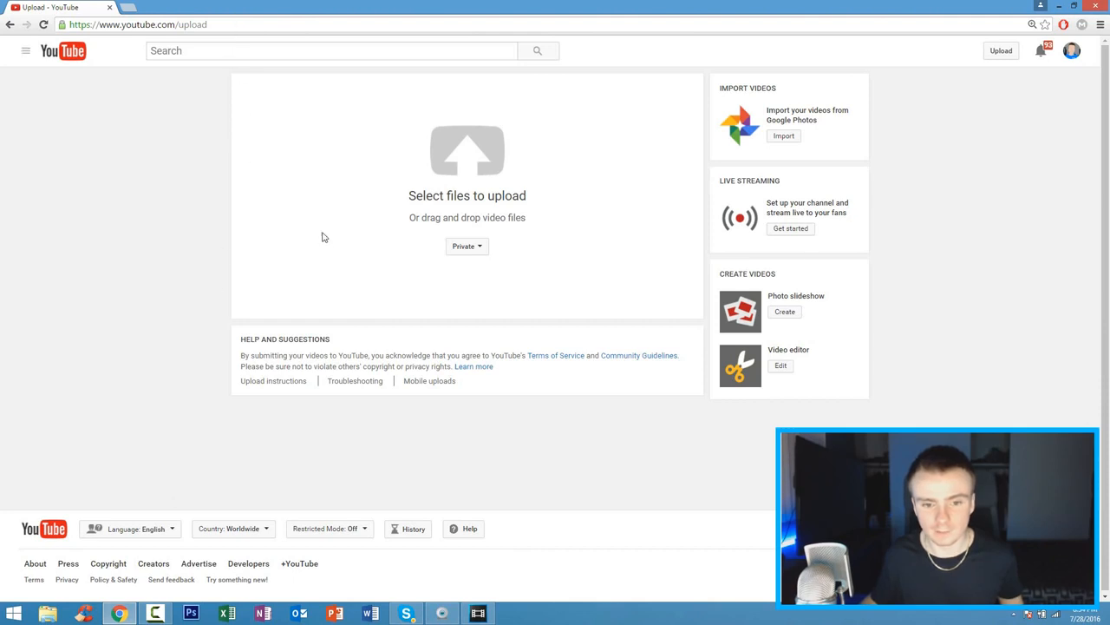
click(475, 168)
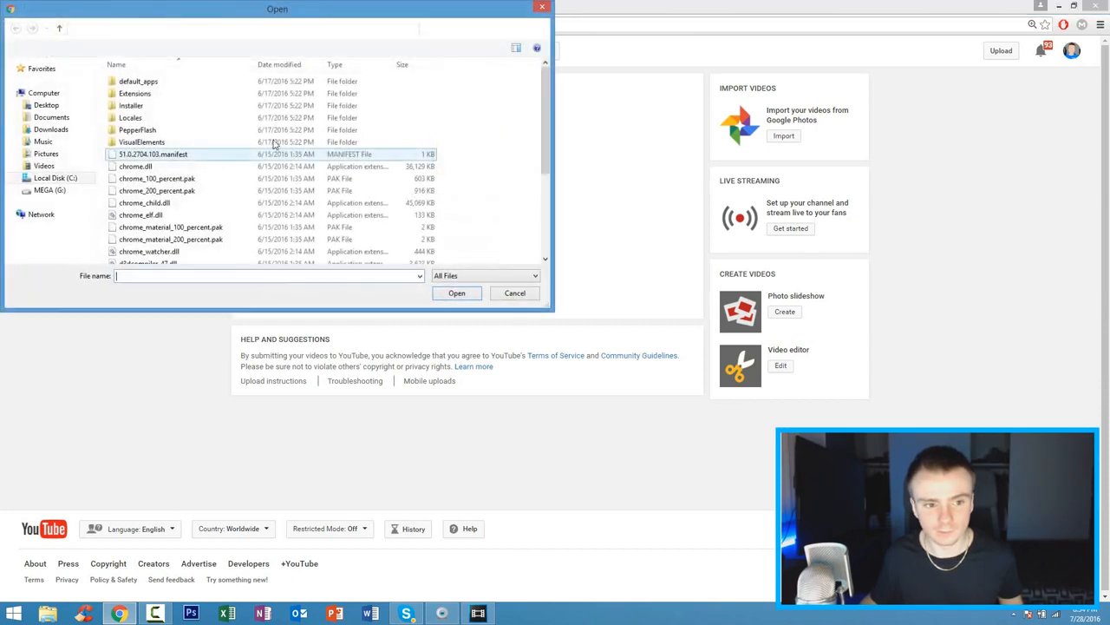
click(84, 107)
click(149, 169)
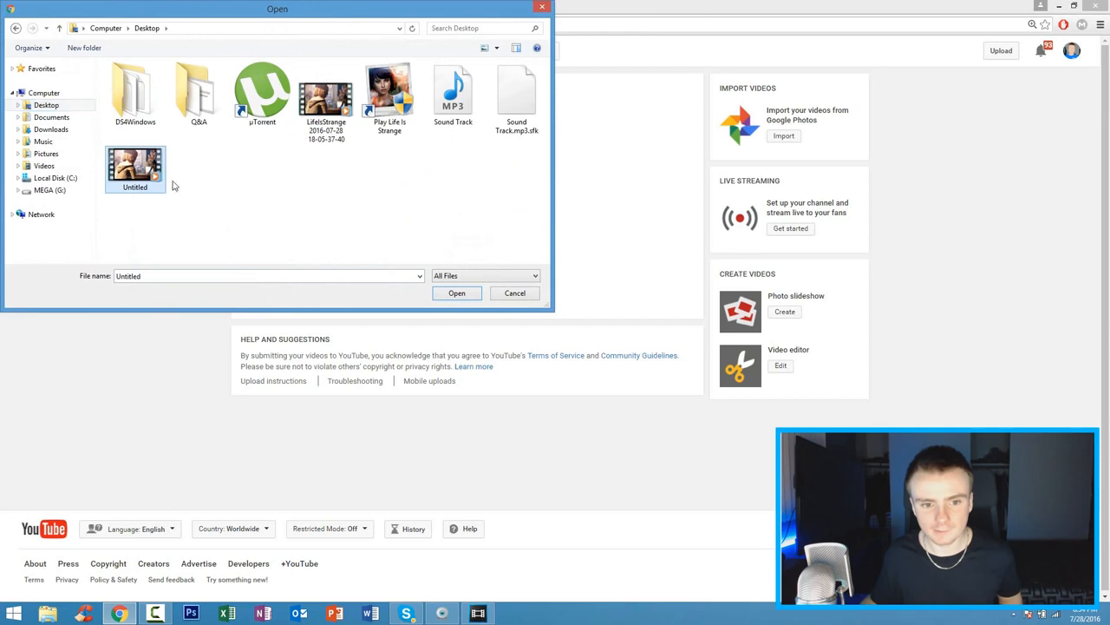
click(441, 295)
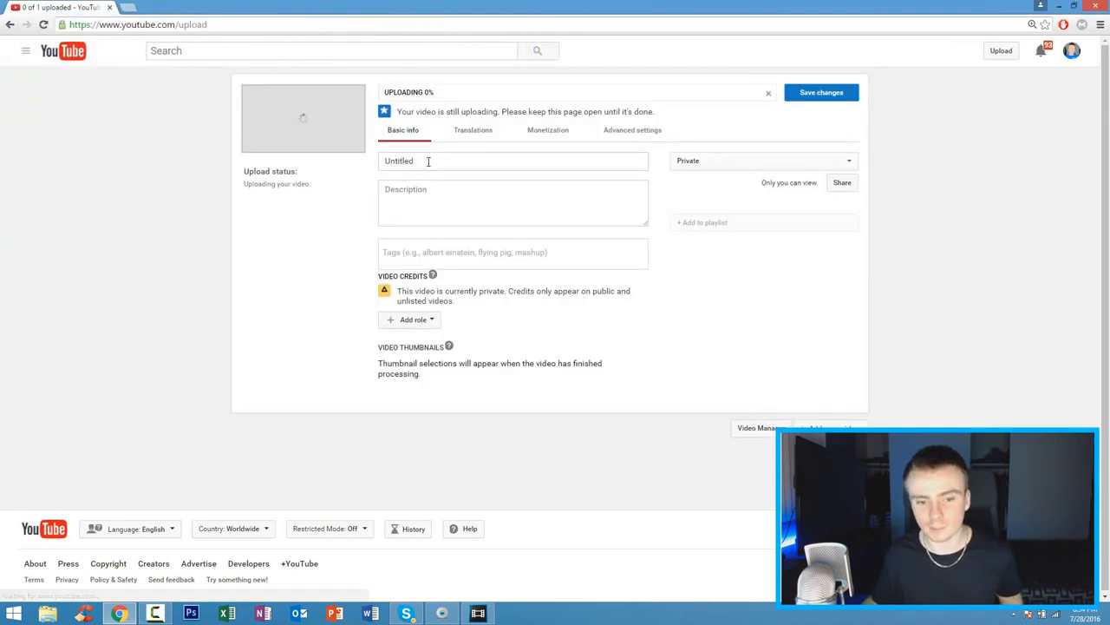
text(Life is Strange)
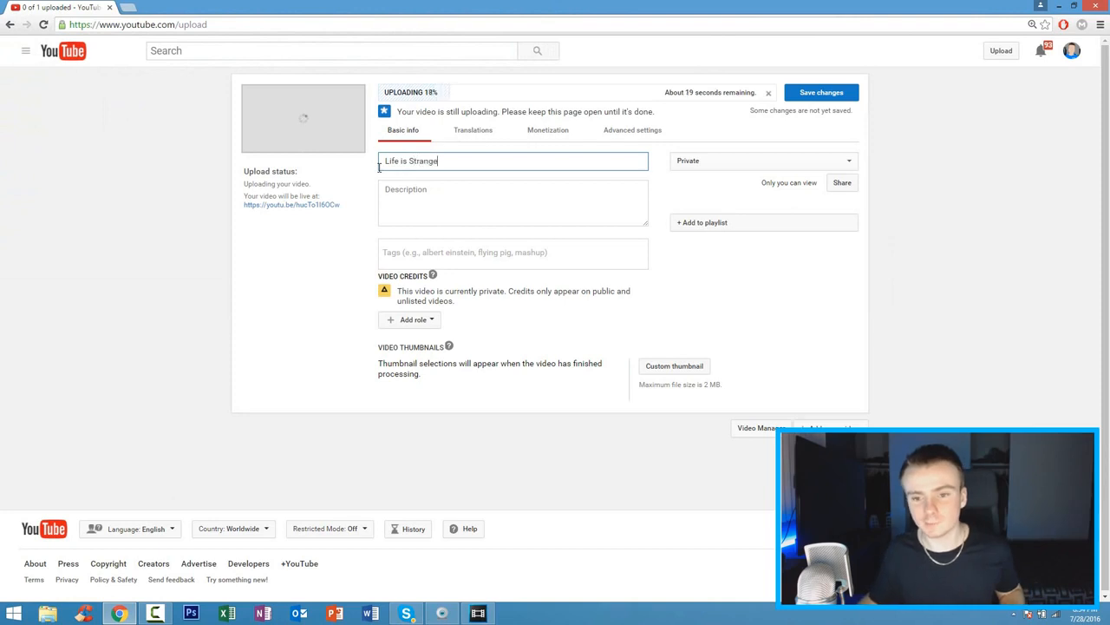